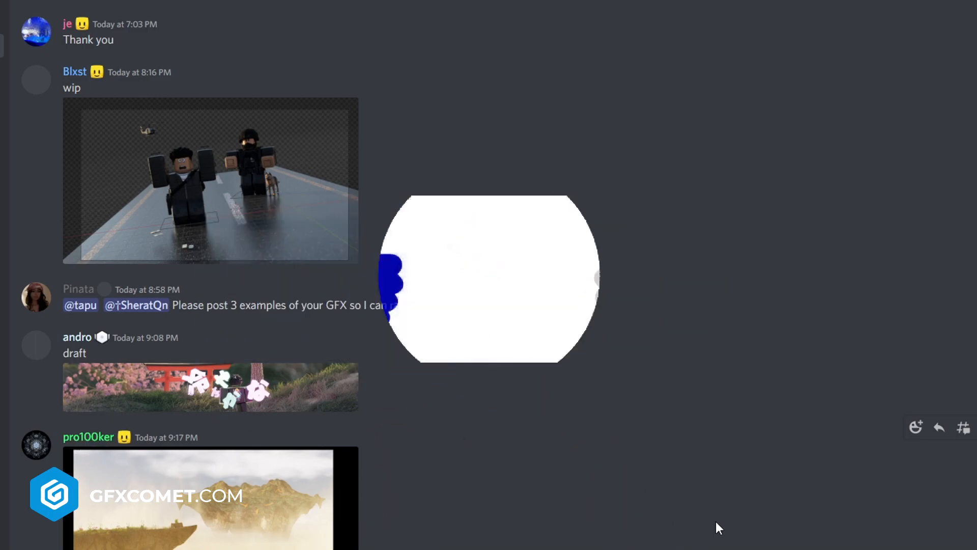
- Open the floating island image posted in the Discord chat
left_click(284, 483)
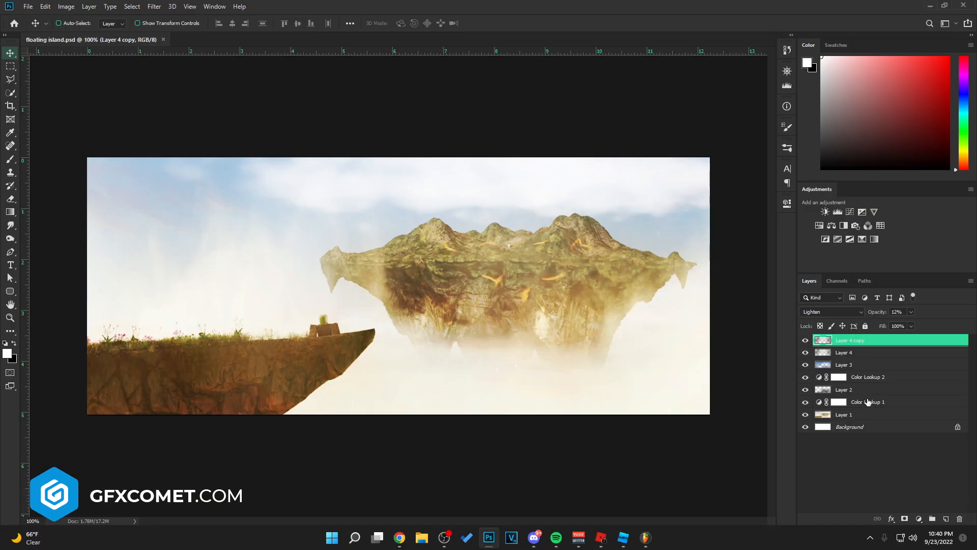
- In Photoshop, group the layers from Layer 4 copy down to Color Lookup 1 and compare the artwork with and without the group
left_click(868, 402, "shift")
key("ctrl+g")
left_click(806, 341)
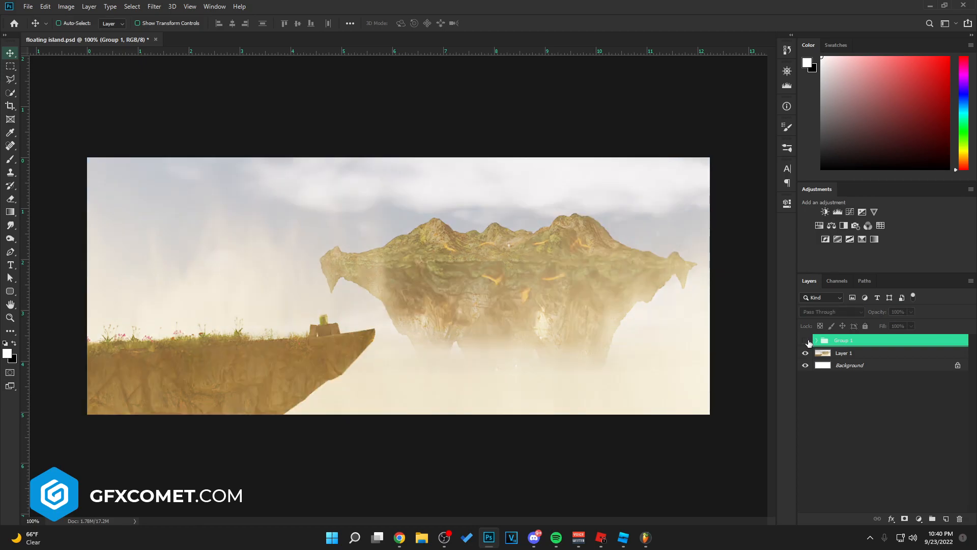
left_click(806, 340)
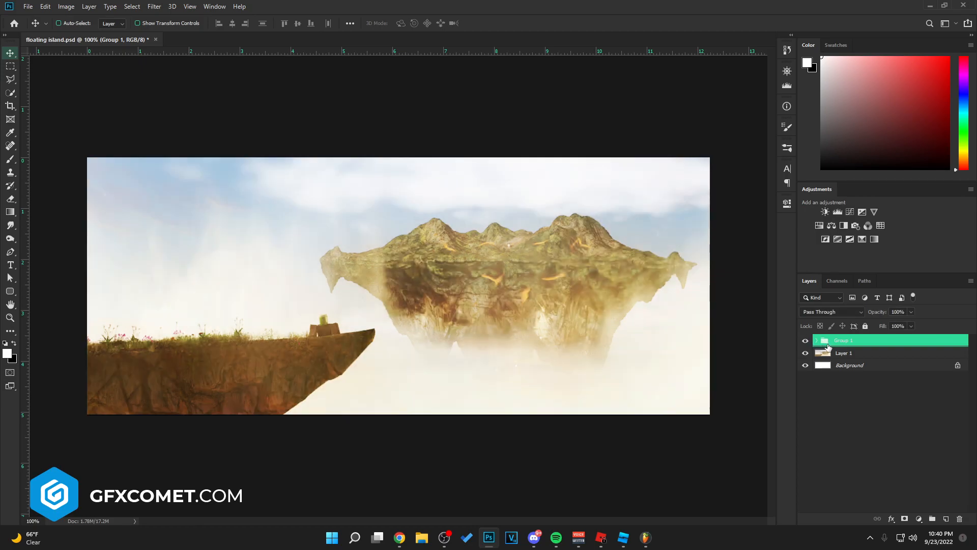
- Hide every layer in the group except Color Lookup 1, compare that adjustment on and off, and check its lookup settings
left_click(817, 341)
left_click_drag(805, 353, 805, 402)
left_click(829, 416)
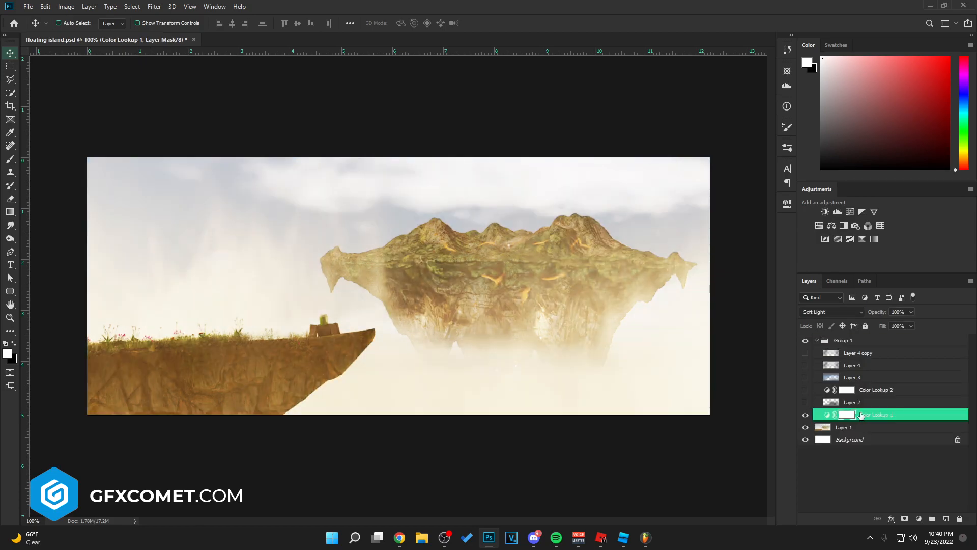
left_click(805, 417)
left_click(805, 416)
left_click(805, 416)
left_click(805, 416)
left_click(787, 203)
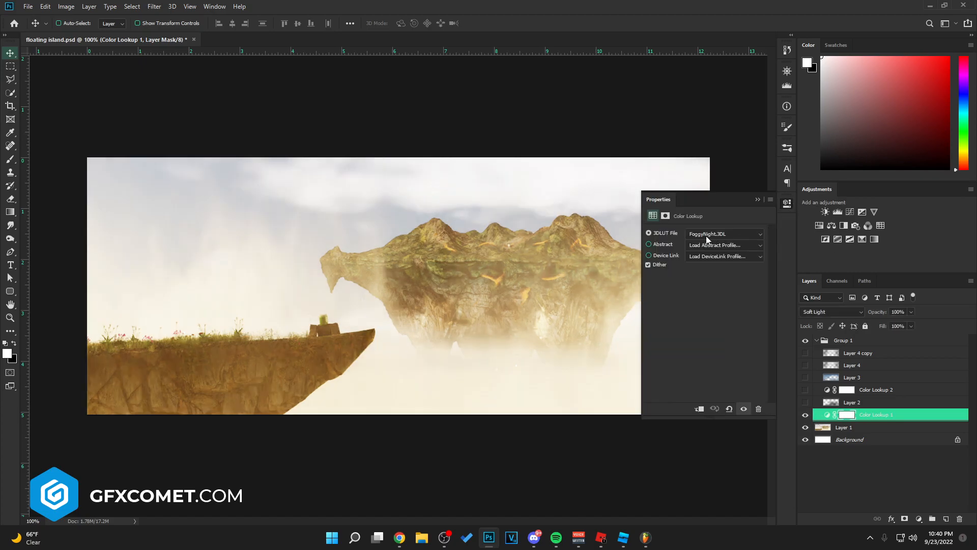
left_click(757, 199)
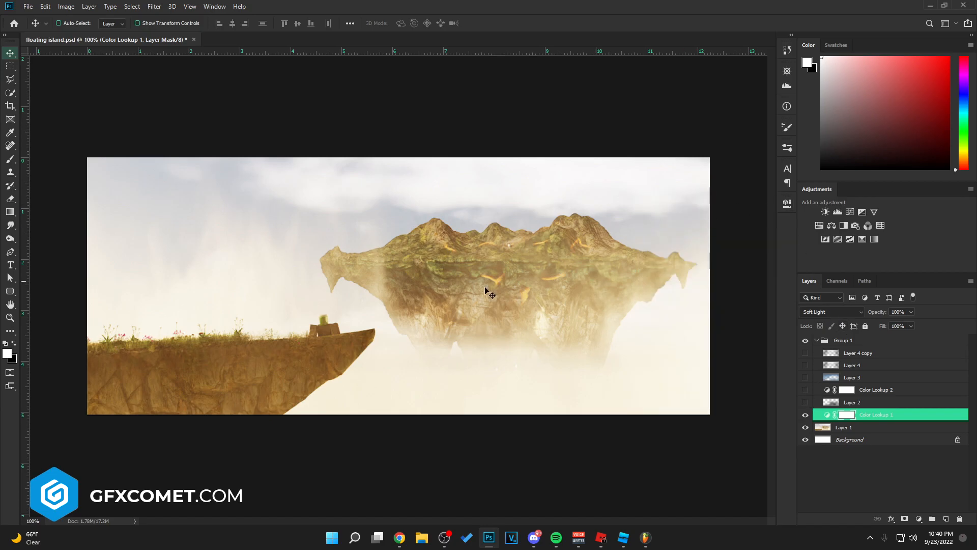
- Show the hidden layers of Group 1 again and collapse the group
left_click(805, 402)
left_click(839, 400)
left_click_drag(804, 397, 817, 354)
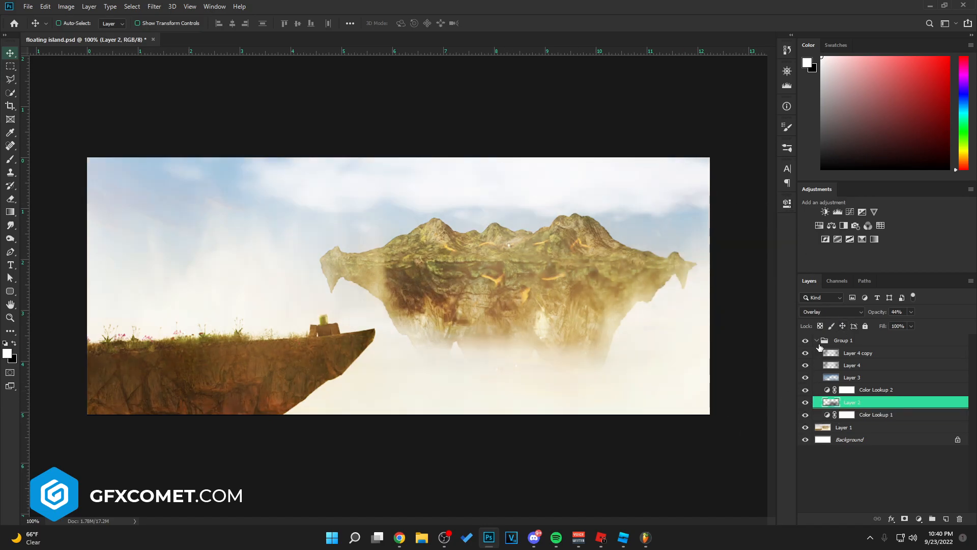
left_click(817, 340)
left_click(849, 341)
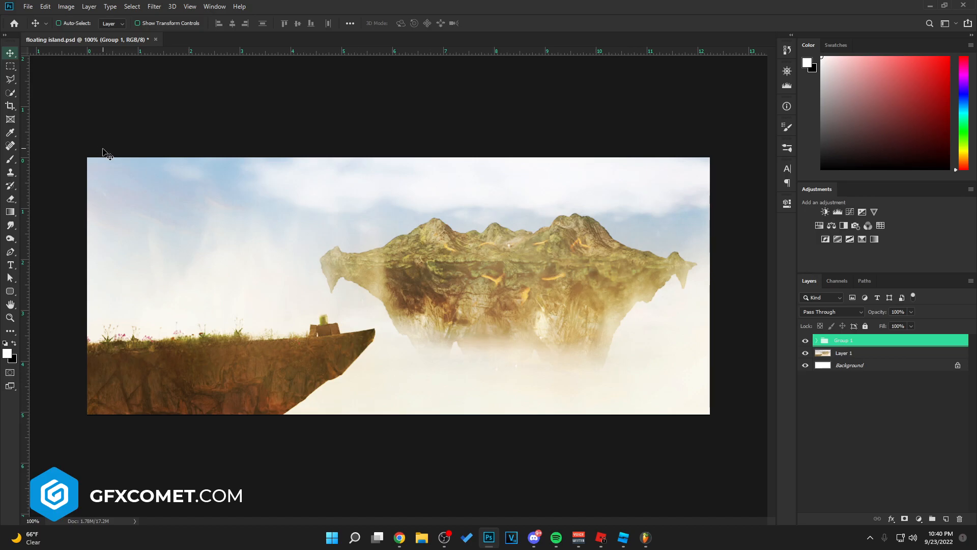
- Position the tree image over the flowering cliff and resize it with Free Transform
left_click_drag(262, 300, 178, 287)
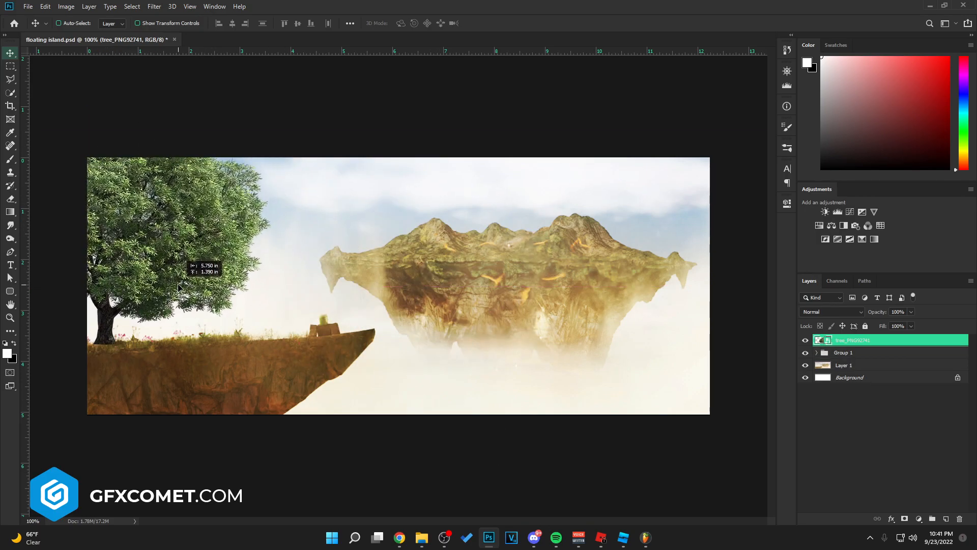
key("ctrl+t")
left_click_drag(300, 220, 295, 202)
mouse_move(280, 335)
left_mouse_down()
mouse_move(329, 369)
mouse_move(272, 321)
left_mouse_up()
key("Return")
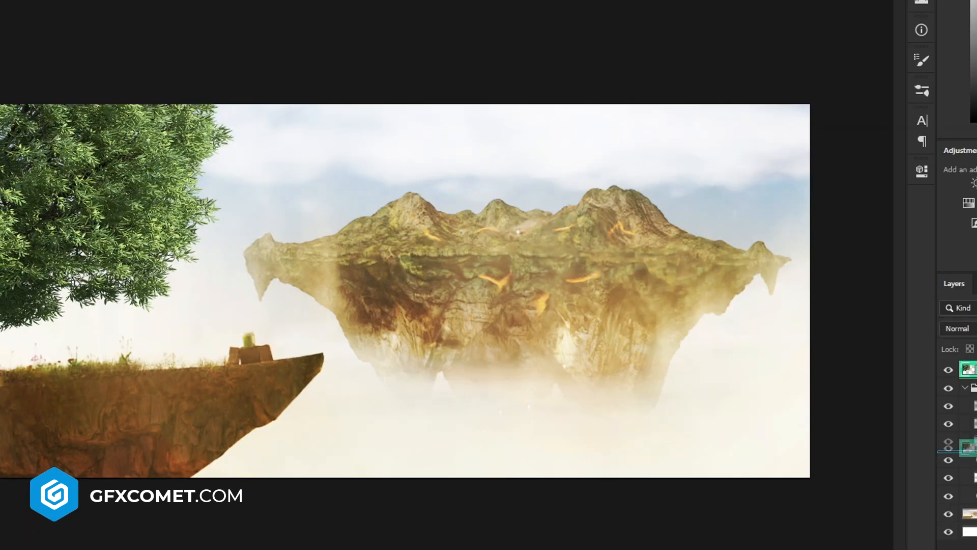
- Move the tree layer to the bottom of Group 1, below the colour adjustments
left_click_drag(973, 441, 973, 504)
left_click(480, 401)
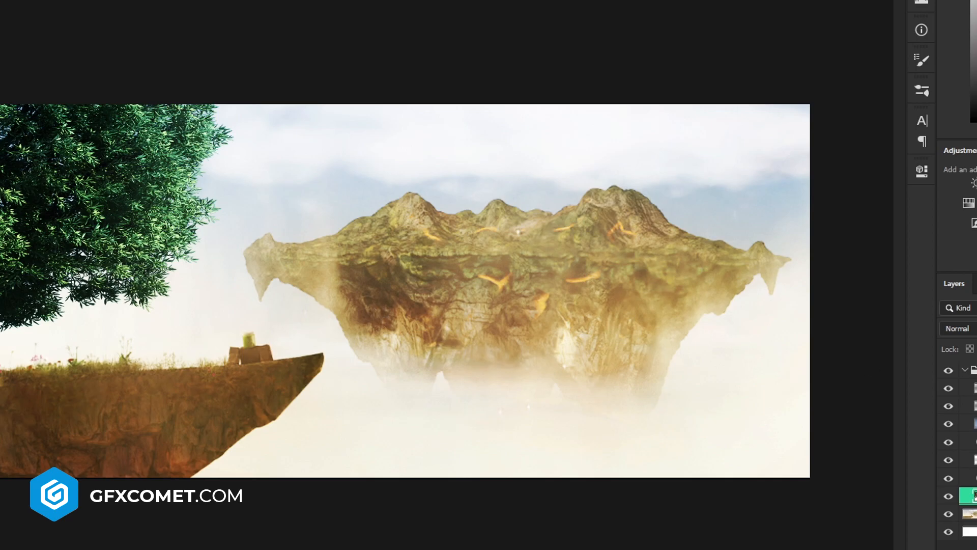
left_click(945, 480)
- Copy the grass and flowers beneath the tree trunk from Layer 1 to a new layer and stack it above the tree
key("ctrl+plus")
left_click_drag(46, 401, 611, 325)
left_click_drag(386, 328, 331, 345)
left_click(948, 496)
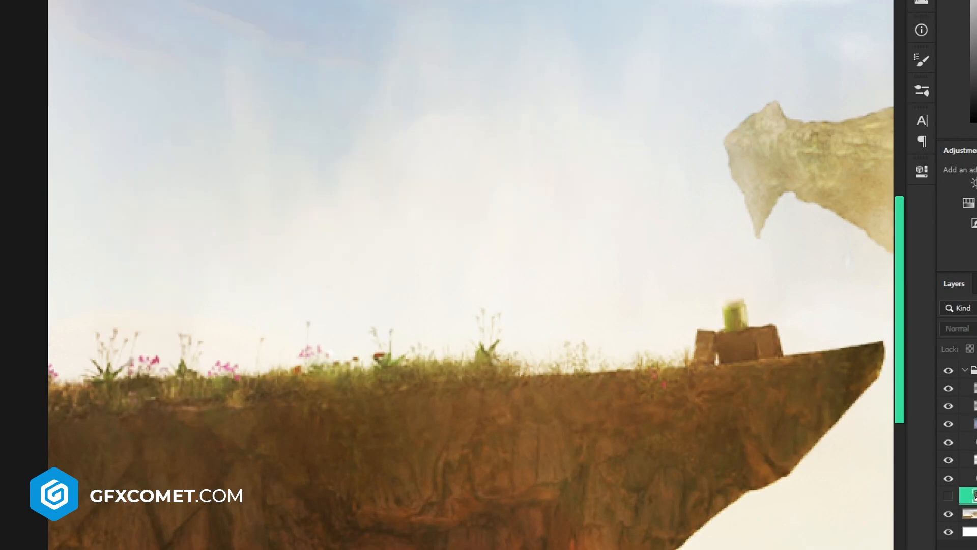
left_click(968, 514)
left_click_drag(135, 316, 133, 320)
key("ctrl+j")
left_click(948, 496)
key("ctrl+bracketright")
left_click(970, 513)
- Erase the upper part of the copied grass patch with a smaller eraser to blend the trunk's base into the flowers
key("e")
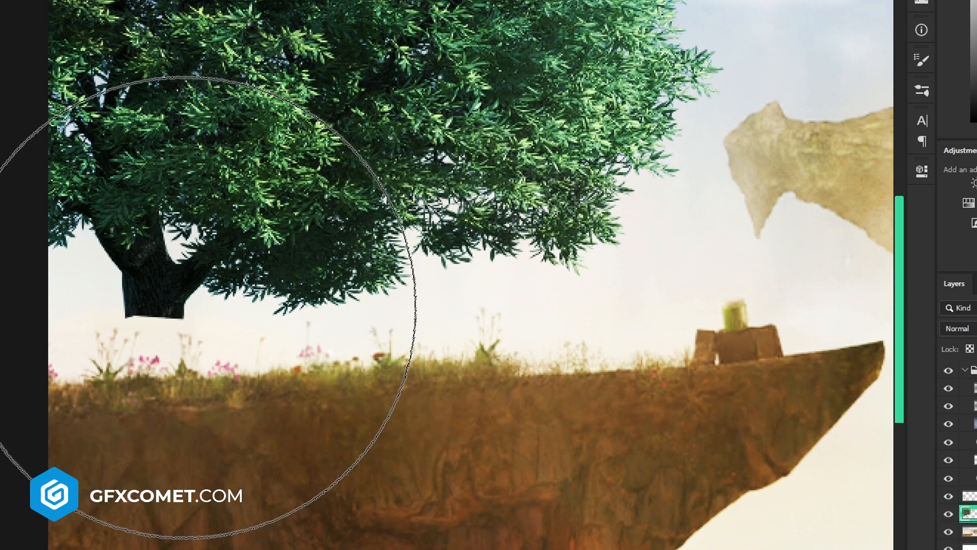
left_click(965, 497)
left_click(192, 324)
key("ctrl+z")
key("shift+e")
key("bracketleft")
key("bracketleft")
key("bracketleft")
key("bracketleft")
key("bracketleft")
key("bracketleft")
mouse_move(169, 294)
left_mouse_down()
mouse_move(152, 318)
mouse_move(168, 327)
mouse_move(156, 348)
left_mouse_up()
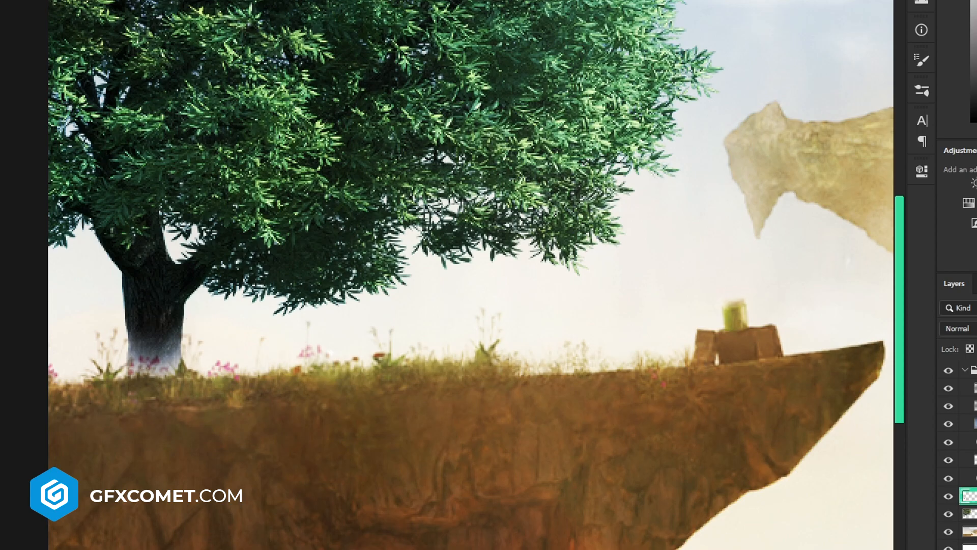
- Select the tree and its grass patch together and shift them slightly towards the cliff's tip
key("v")
scroll(516, 387, "up", 3)
scroll(516, 384, "up", 1)
key("ctrl+minus")
key("ctrl+minus")
left_click(969, 513, "shift")
mouse_move(331, 336)
left_mouse_down()
mouse_move(315, 343)
mouse_move(333, 334)
left_mouse_up()
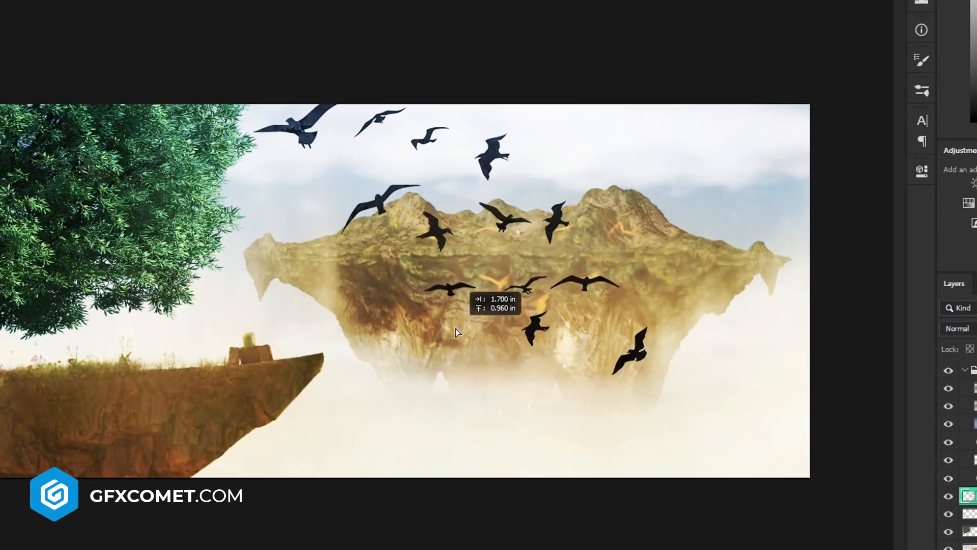
- Scale the bird flock down to a small cluster and place it in the sky above the floating island's peaks
left_click_drag(456, 328, 414, 350)
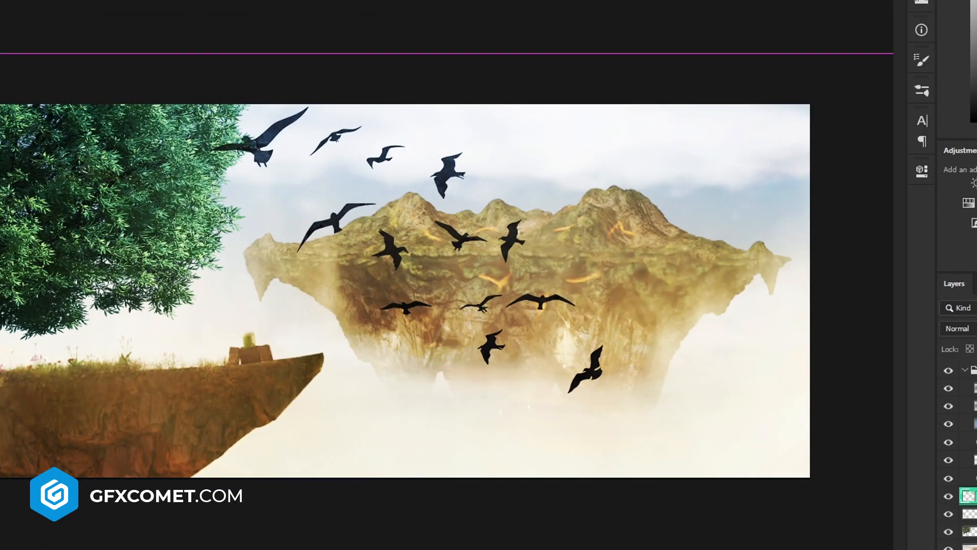
key("ctrl+t")
left_click_drag(772, 47, 466, 205)
key("Return")
mouse_move(479, 245)
left_mouse_down()
mouse_move(406, 191)
mouse_move(600, 178)
mouse_move(403, 185)
mouse_move(606, 183)
left_mouse_up()
- On a new layer, paint small strokes over the box and the cliff's tip, alternating the foreground and background colours
key("ctrl+plus")
key("ctrl+plus")
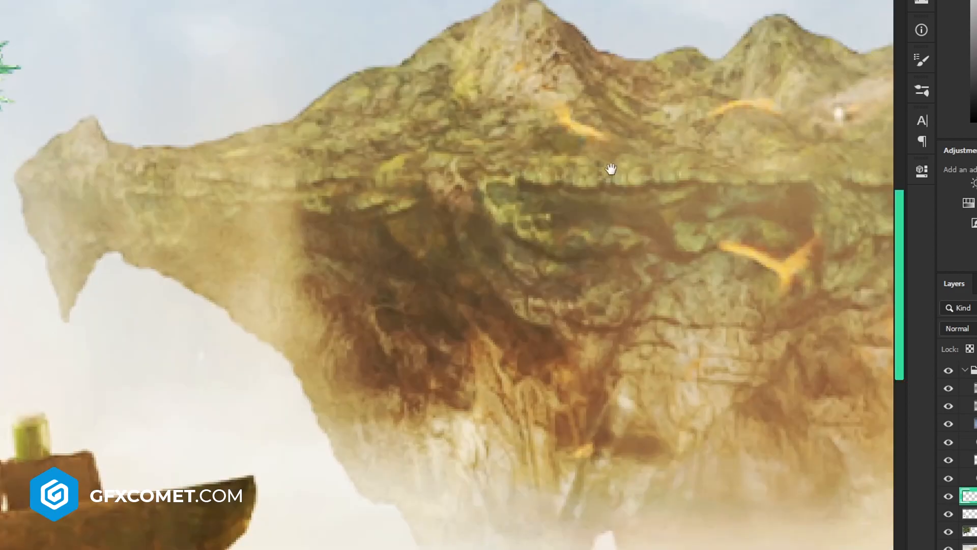
left_click_drag(278, 396, 670, 226)
key("ctrl+shift+alt+n")
key("b")
key("bracketleft")
key("bracketleft")
key("bracketleft")
key("bracketleft")
key("bracketleft")
key("bracketleft")
key("bracketleft")
key("bracketleft")
key("bracketleft")
key("bracketleft")
left_click_drag(385, 326, 461, 336)
key("bracketright")
key("x")
left_click_drag(607, 326, 568, 334)
key("x")
left_click_drag(379, 306, 432, 294)
- Paint broader shading strokes on the cliff with a larger brush, then blend the paint layer using Overlay and a lower opacity
key("ctrl+minus")
mouse_move(1, 547)
left_mouse_down()
mouse_move(543, 356)
mouse_move(544, 342)
left_mouse_up()
key("bracketright")
key("bracketright")
left_click_drag(428, 458, 534, 352)
left_click(958, 329)
left_click(959, 483)
left_click_drag(976, 351, 875, 353)
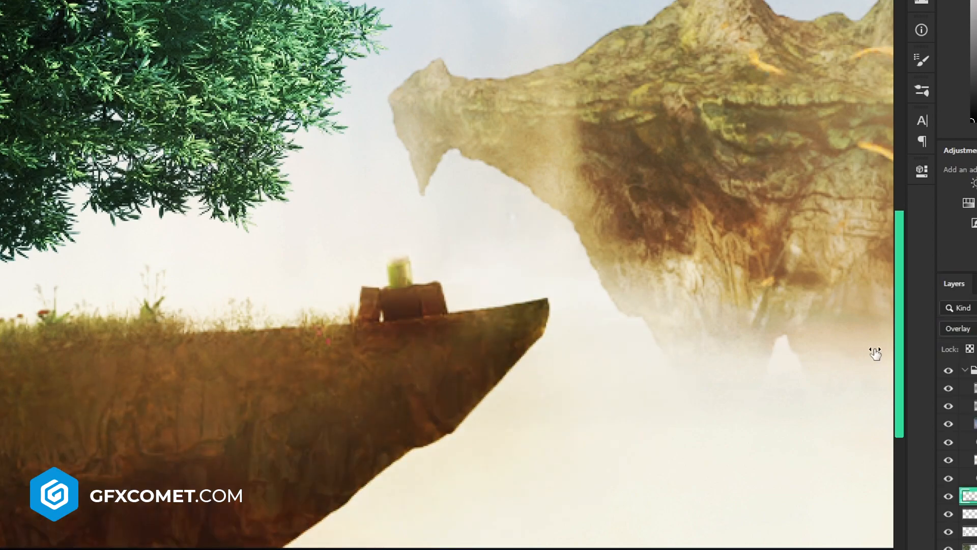
- Apply a Gaussian Blur to a copy of the base artwork and set its blend mode to Overlay
key("ctrl+minus")
key("ctrl+minus")
key("ctrl+shift+alt+e")
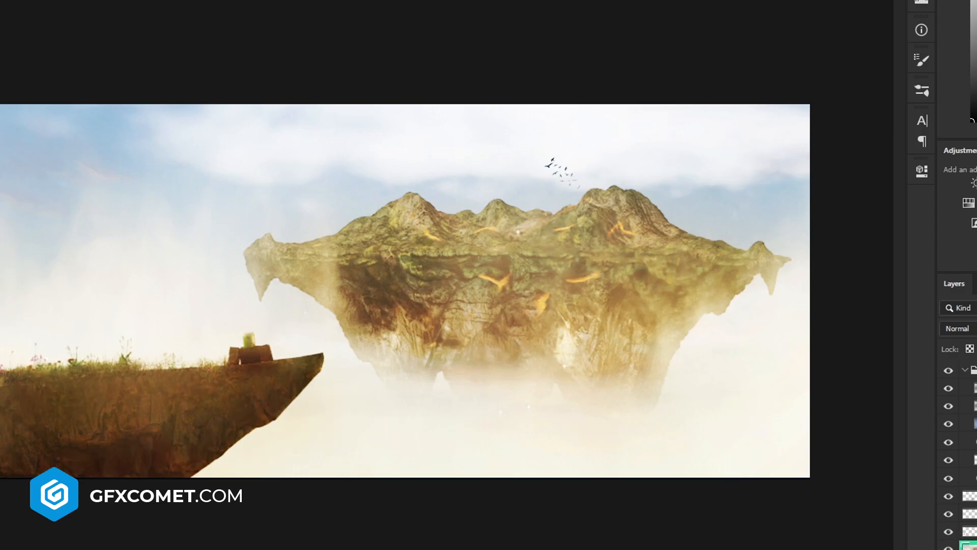
key("alt+t")
mouse_move(135, 52)
left_click(219, 104)
mouse_move(916, 377)
left_mouse_down()
mouse_move(893, 374)
mouse_move(915, 377)
left_mouse_up()
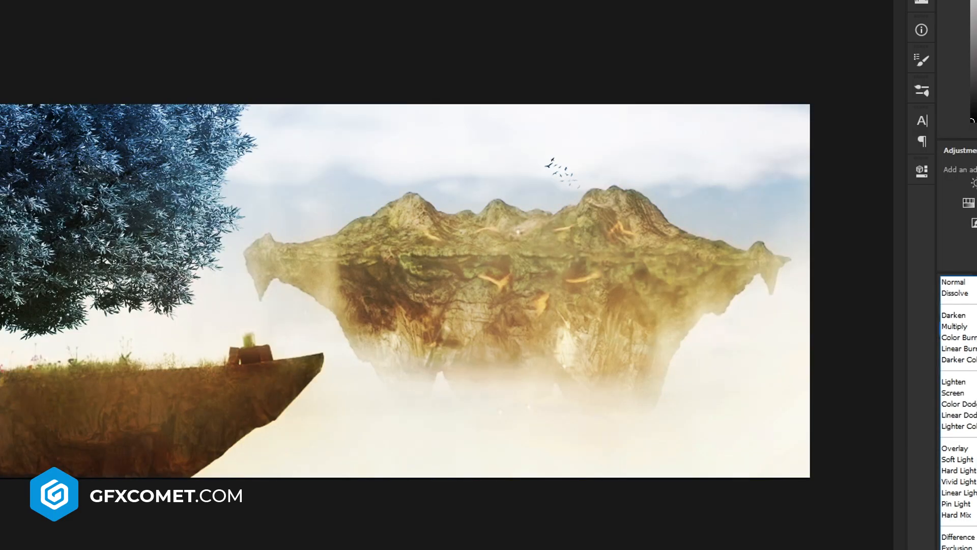
left_click(953, 442)
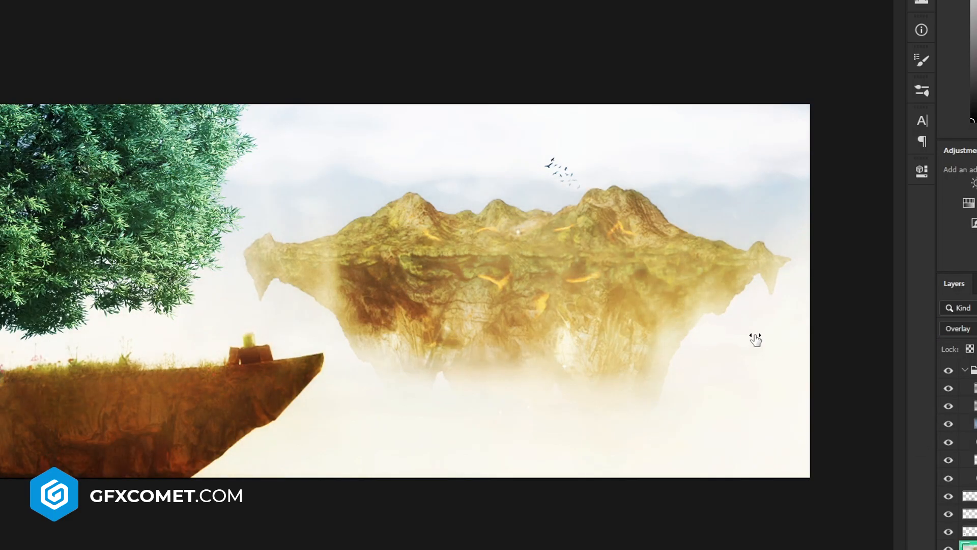
- Select the floating island down to the mist line along its underside
key("b")
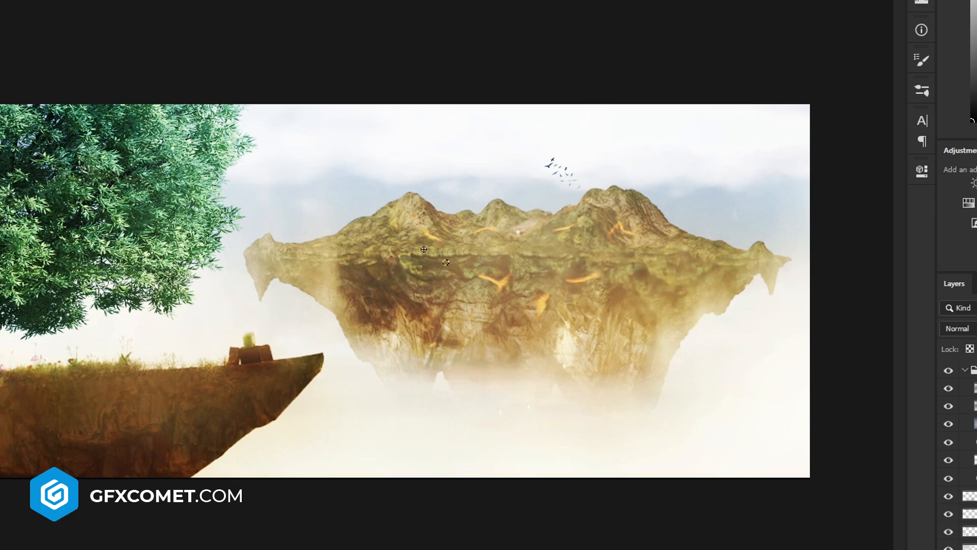
mouse_move(377, 363)
left_mouse_down()
mouse_move(416, 346)
mouse_move(327, 341)
left_mouse_up()
key("q")
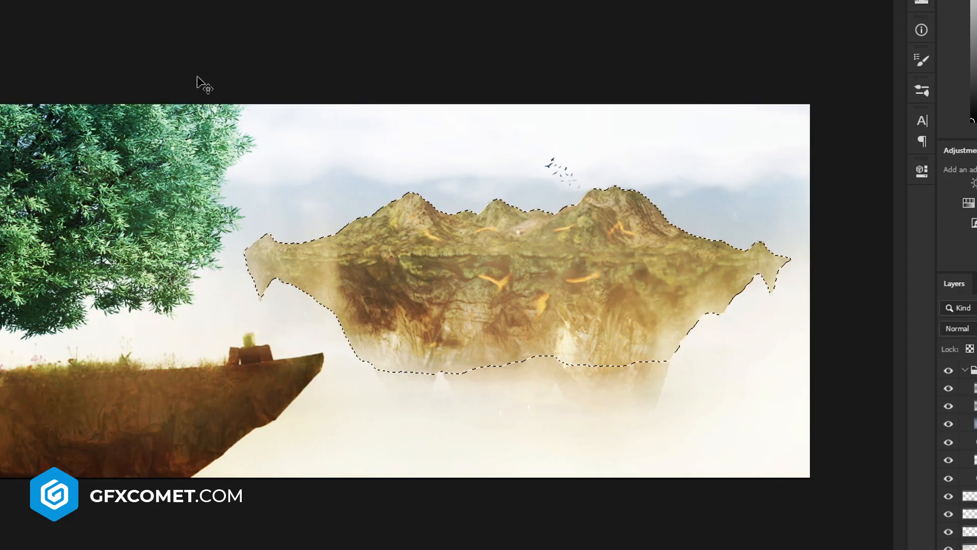
- Apply a vertical Motion Blur to the floating island's copied pixels
key("ctrl+h")
key("alt+t")
mouse_move(92, 51)
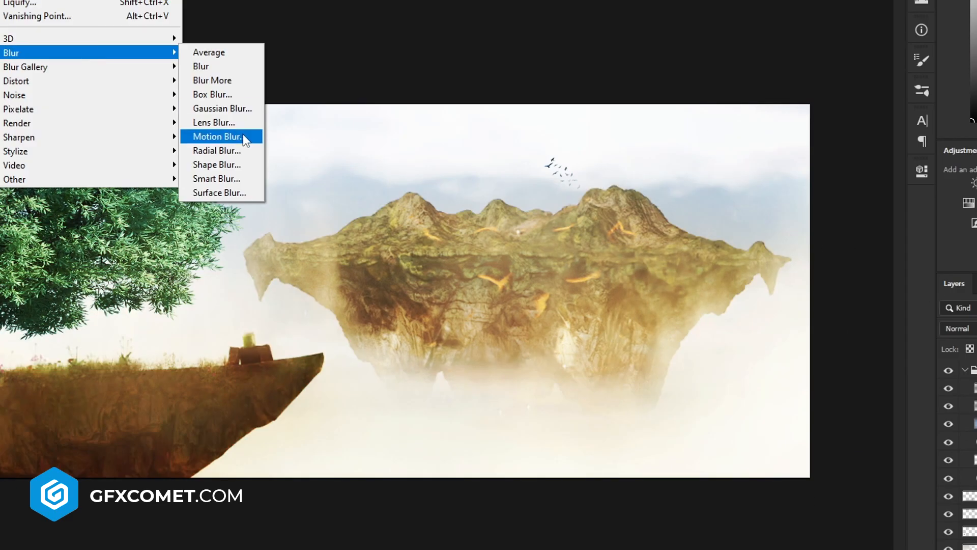
left_click(246, 139)
left_click_drag(923, 314, 920, 317)
left_click_drag(801, 350, 855, 355)
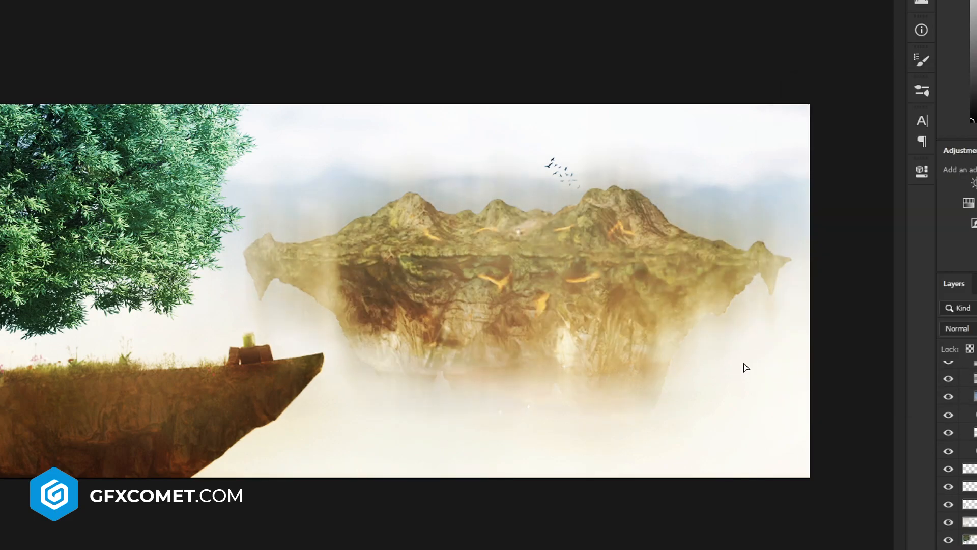
- Reposition the motion-blurred island over the lower rock and soften it with broad strokes across the underside
mouse_move(742, 366)
left_mouse_down()
mouse_move(707, 384)
mouse_move(761, 429)
left_mouse_up()
key("b")
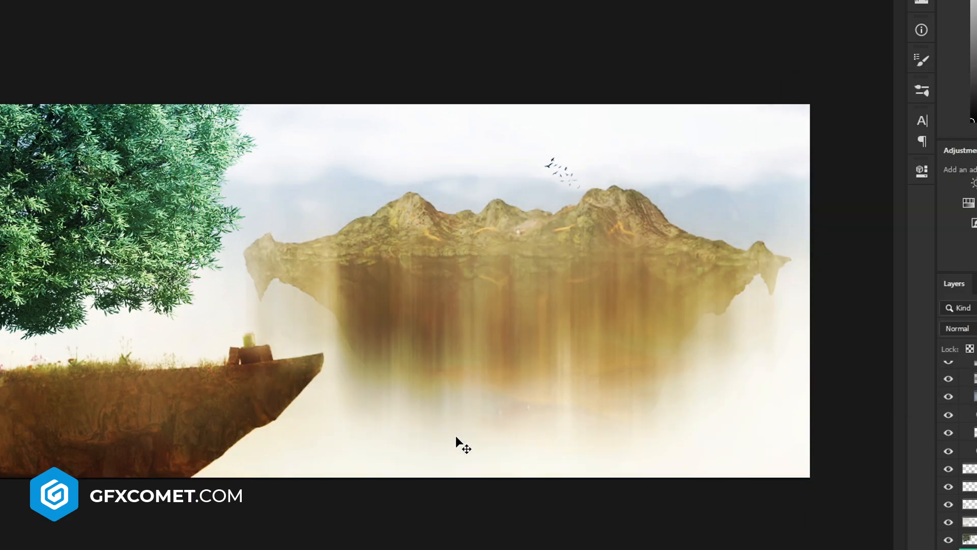
left_click_drag(622, 313, 585, 333)
key("b")
left_click_drag(362, 346, 751, 392)
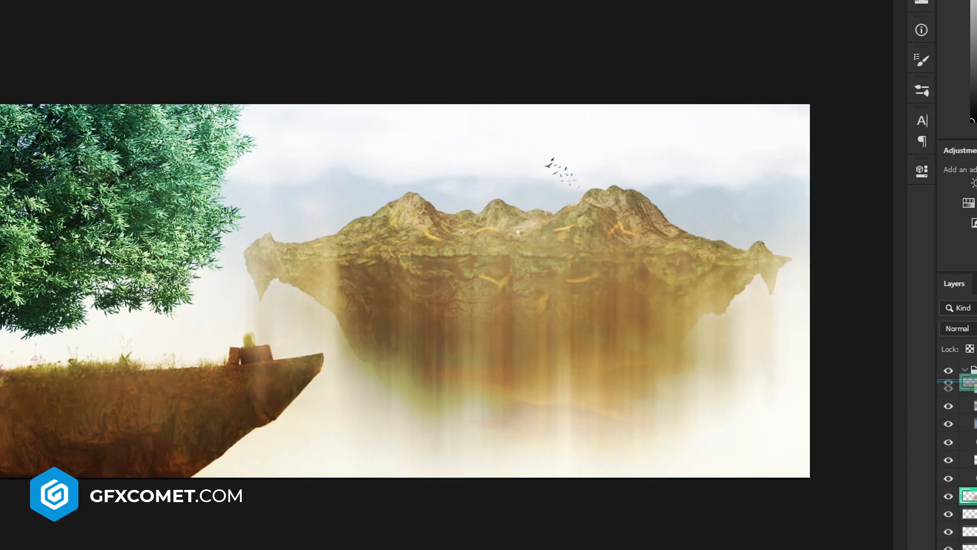
- Move the blurred layer to the top of the layer group and reposition it as haze below the floating island
left_click_drag(692, 387, 720, 367)
key("b")
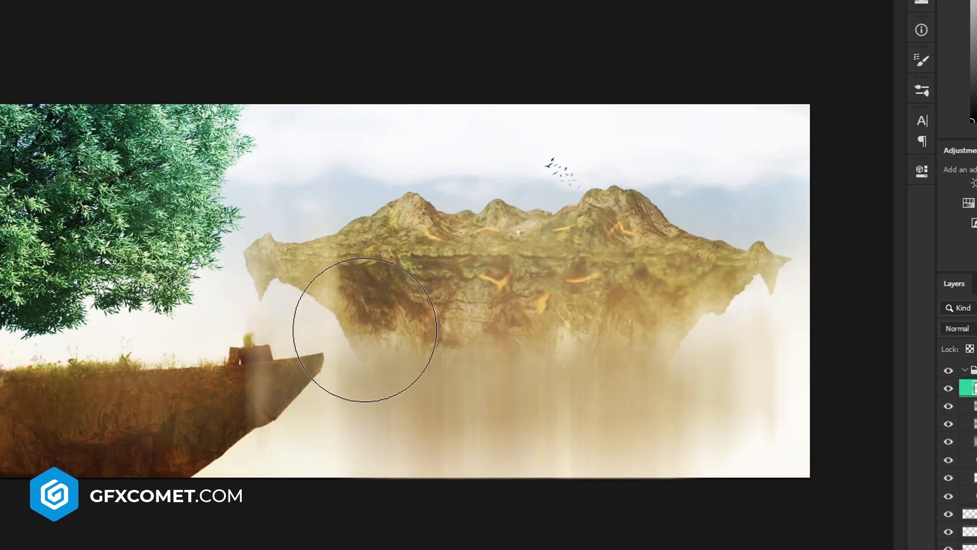
key("v")
left_click_drag(692, 356, 706, 349)
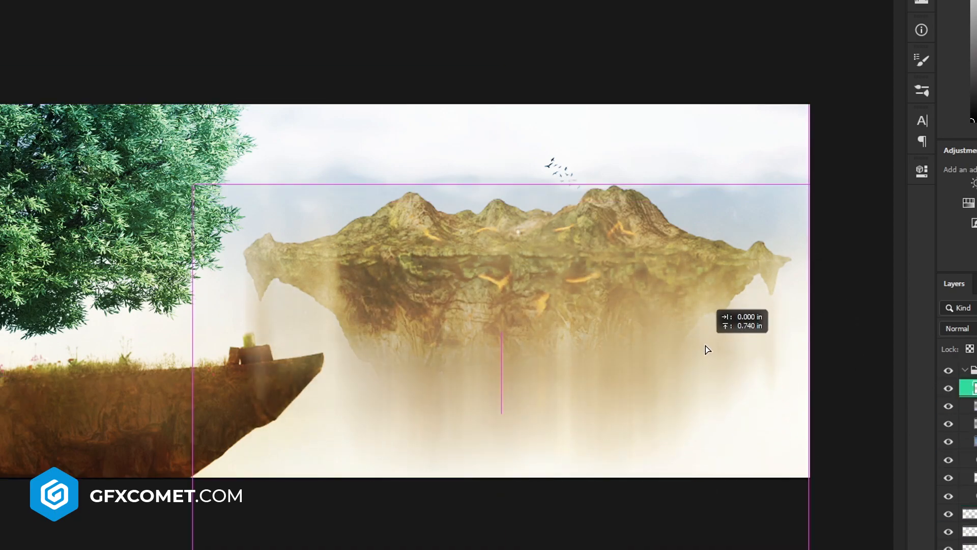
key("b")
key("v")
left_click_drag(636, 377, 655, 382)
left_click_drag(655, 382, 768, 391)
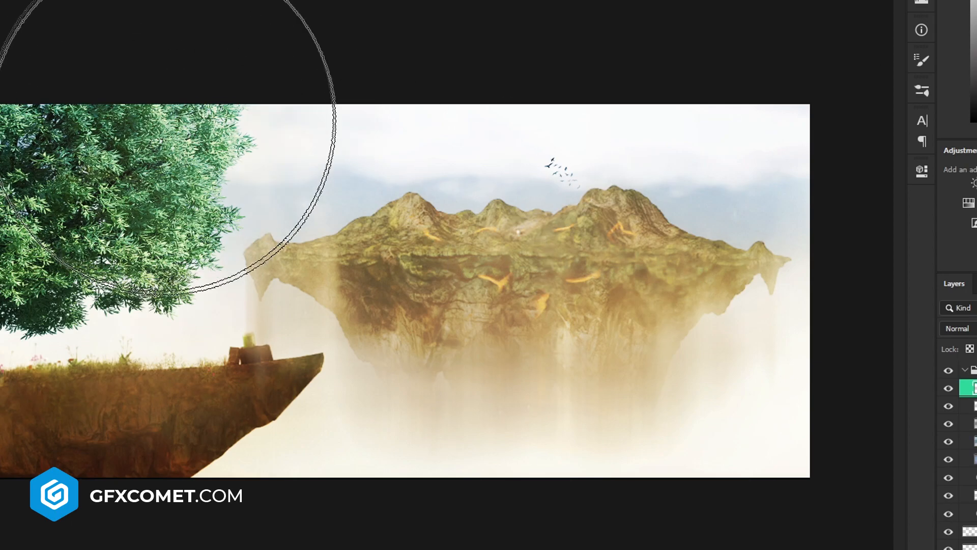
- Brush a large soft stroke of light across the tree's upper foliage
left_click_drag(153, 86, 0, 84)
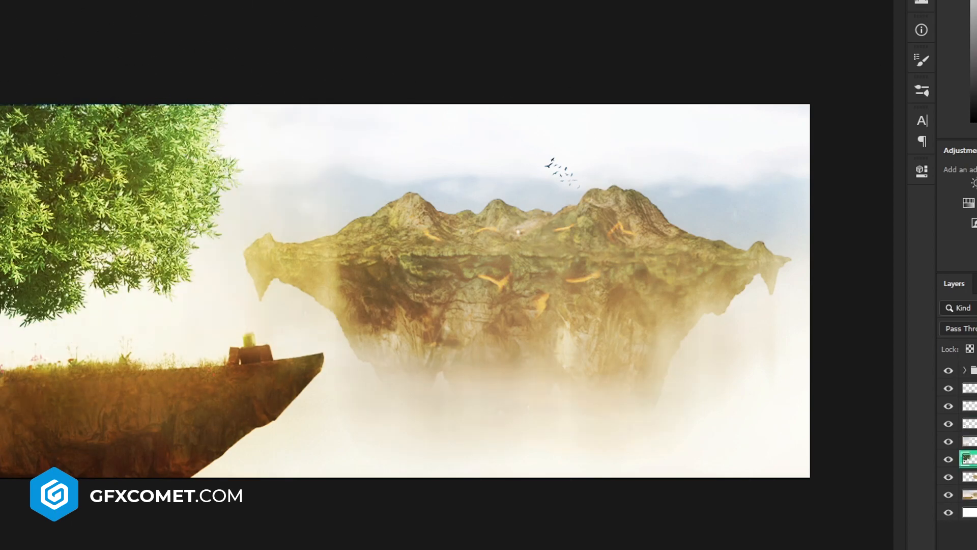
- Merge a duplicate of all the artwork layers into one layer and keep the originals in a hidden group
left_click(970, 370)
left_click(964, 370)
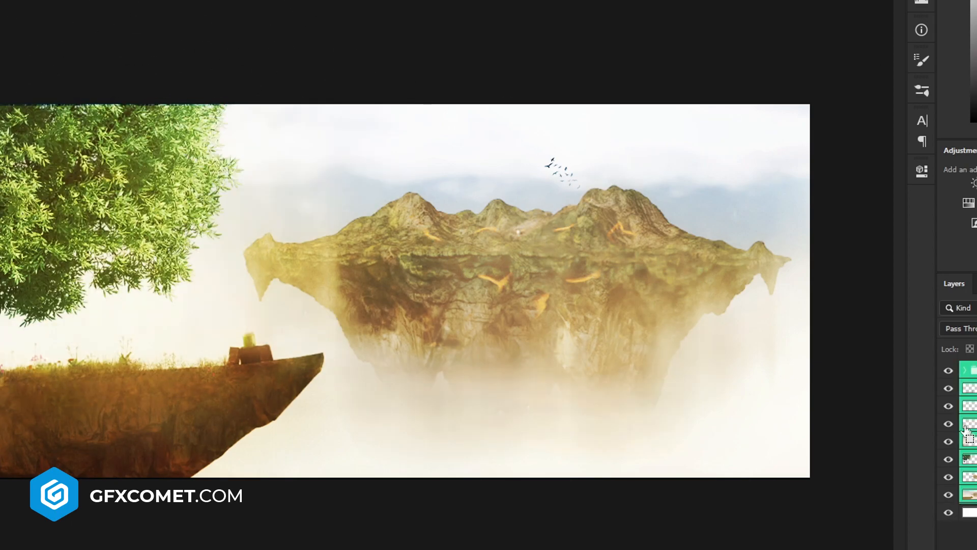
left_click(965, 388)
left_click(951, 391)
key("ctrl+e")
key("ctrl+j")
left_click(970, 389)
key("Delete")
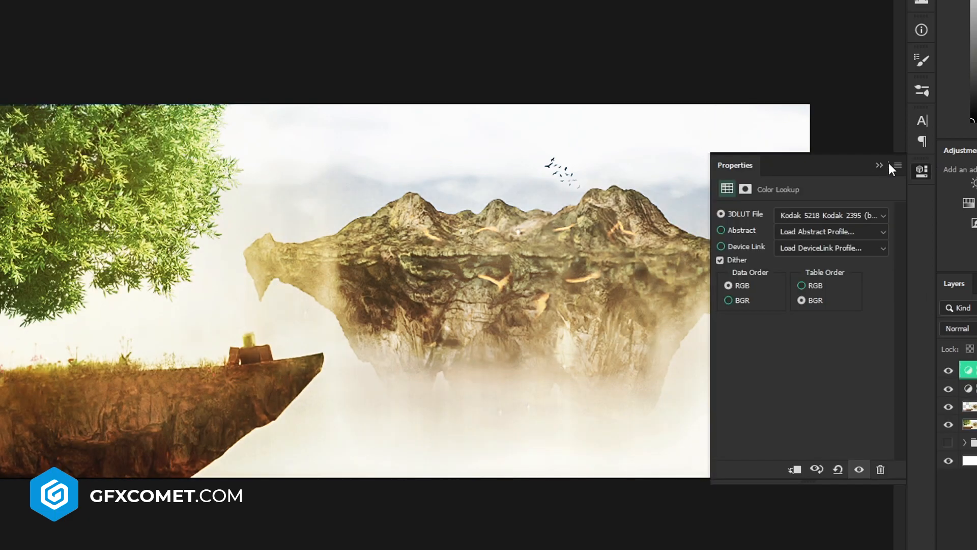
- Group the colour lookups with the artwork layers, then merge a duplicate of the group and hide the original
left_click(890, 163)
left_click(974, 424, "shift")
key("ctrl+g")
key("ctrl+j")
left_click(950, 390)
key("ctrl+e")
- Duplicate the merged, colour-graded artwork and apply a Gaussian Blur to the copy
key("ctrl+a")
key("ctrl+v")
left_click(973, 388)
key("Delete")
key("ctrl+j")
left_click(3, 0)
mouse_move(132, 55)
left_click(242, 112)
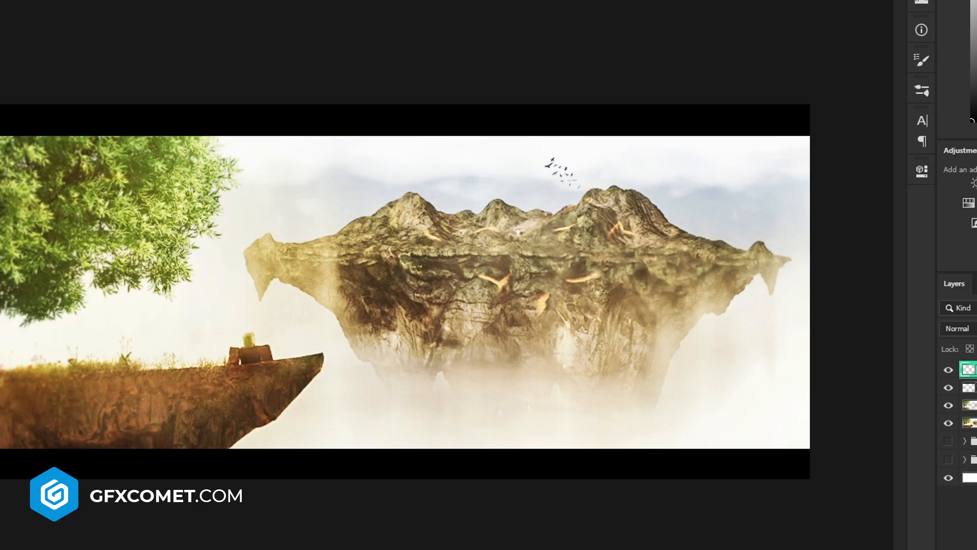
- Group the black bars with the artwork layers, merge a duplicate of that group, and hide both the original and the merged layer
left_click(972, 423, "shift")
key("ctrl+g")
key("ctrl+j")
left_click(948, 388)
key("ctrl+e")
left_click(948, 370)
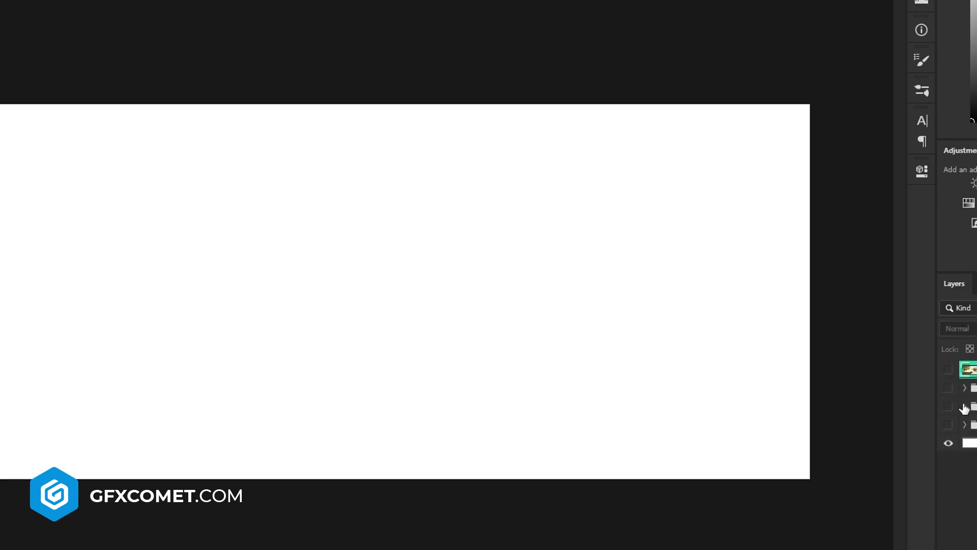
- Show the original artwork group and toggle the final merged layer's visibility to compare the floating island before and after
left_click(948, 425)
left_click(964, 425)
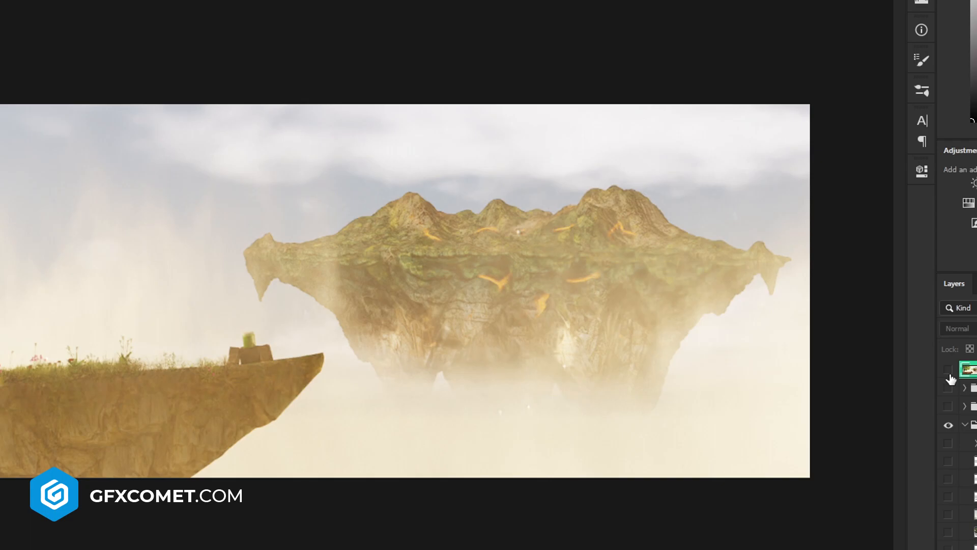
left_click(949, 371)
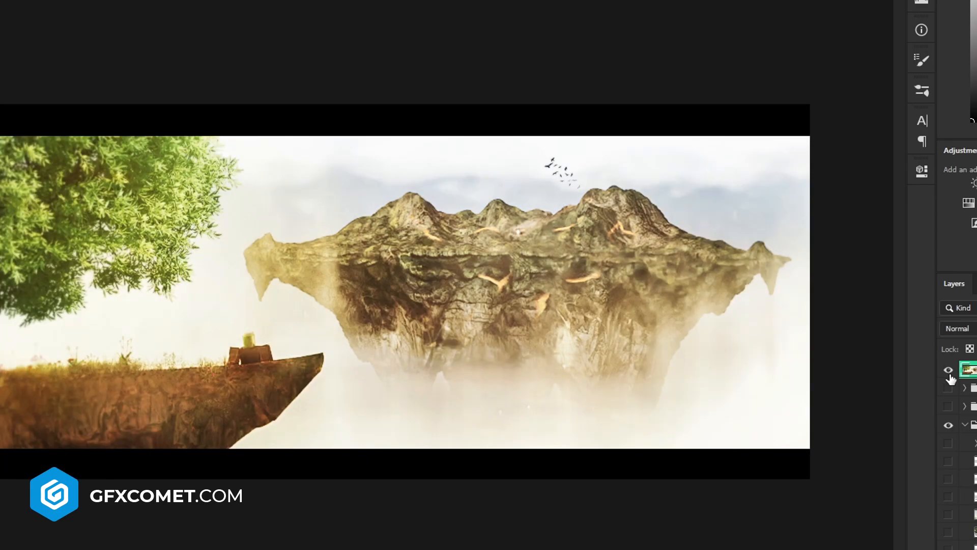
left_click(949, 371)
left_click(949, 371)
left_click(948, 371)
left_click(948, 371)
left_click(948, 371)
left_click(949, 371)
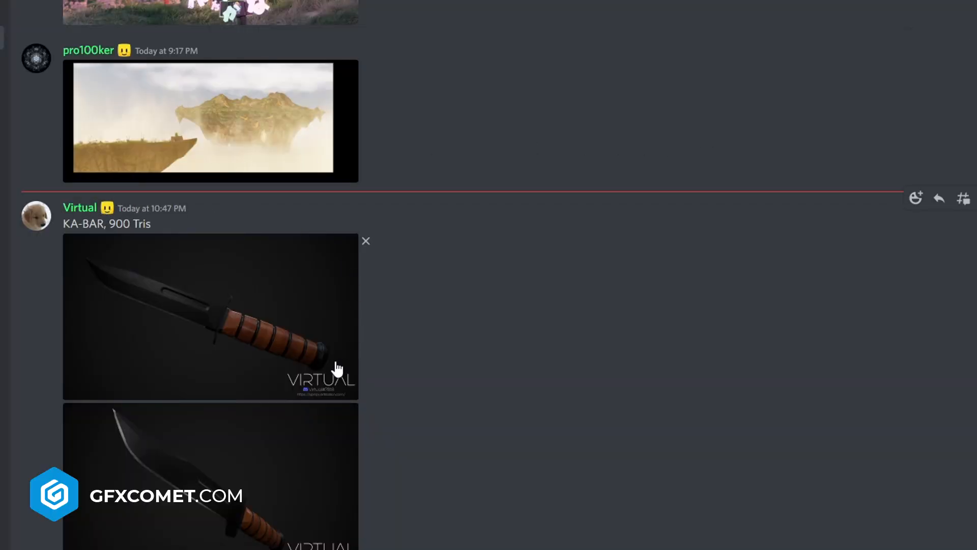
- Switch to the Discord channel and view the KA-BAR knife renders and the two-soldier image posted for improvement
left_click(238, 297)
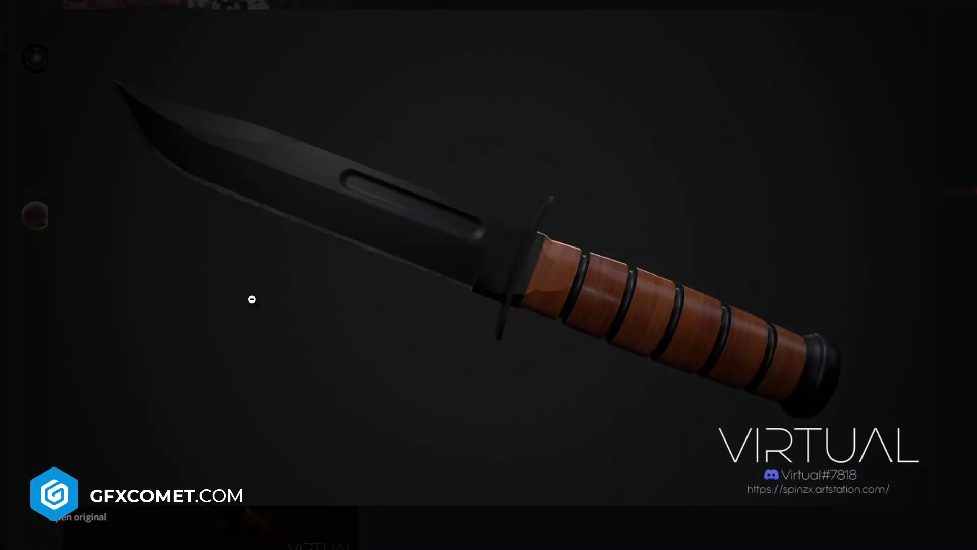
key("Escape")
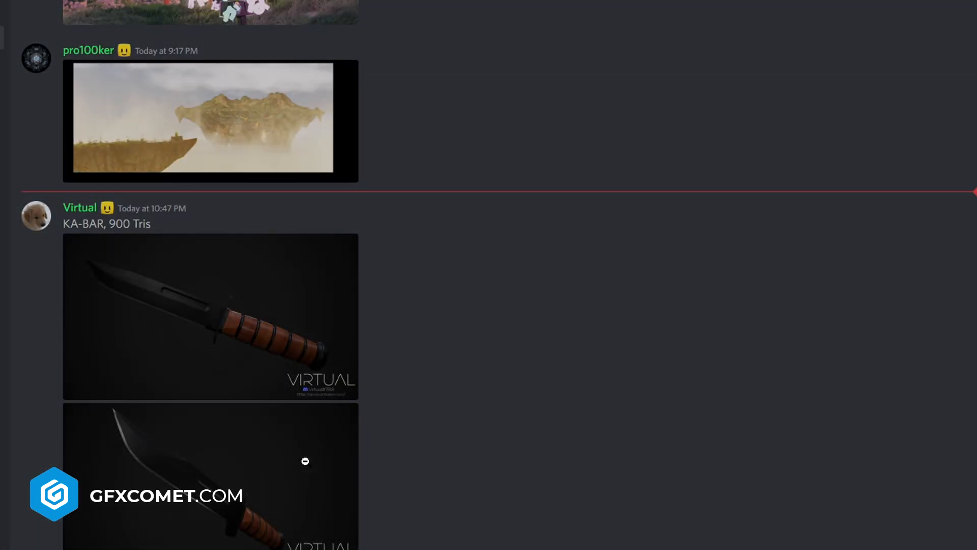
left_click(301, 460)
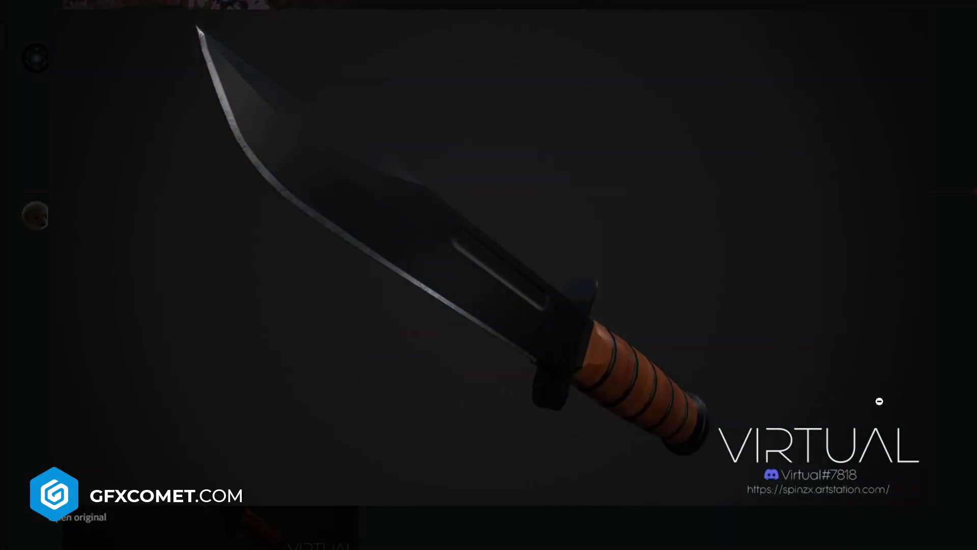
key("Escape")
left_click(318, 331)
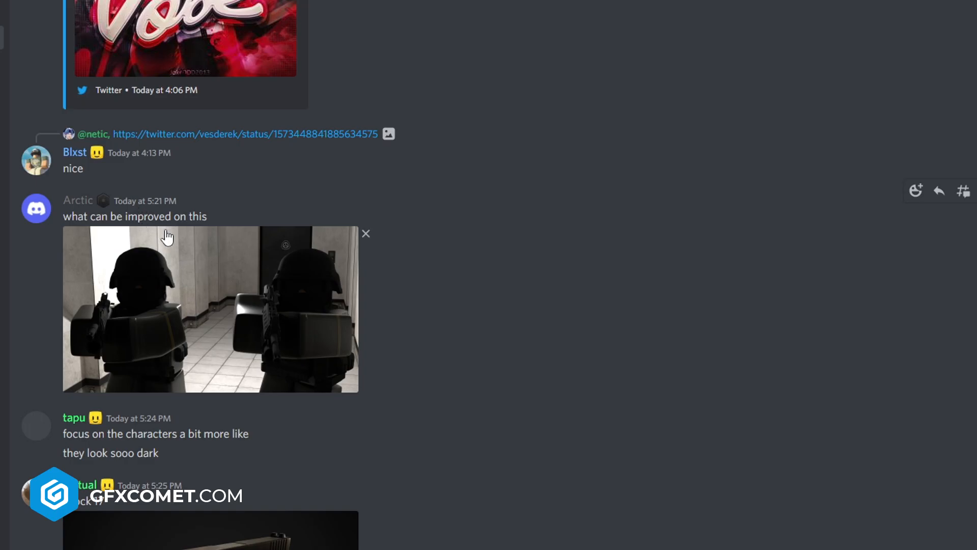
left_click(212, 288)
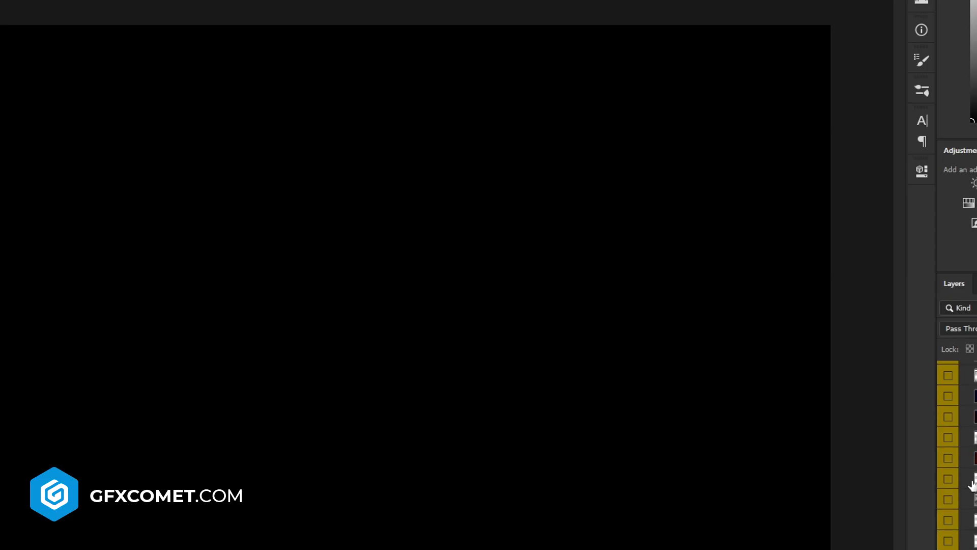
- Bring a smoke texture from the overlay document into the soldier image and place two copies across the soldiers' lower bodies
left_click(950, 522)
left_click(948, 541)
left_click(948, 541)
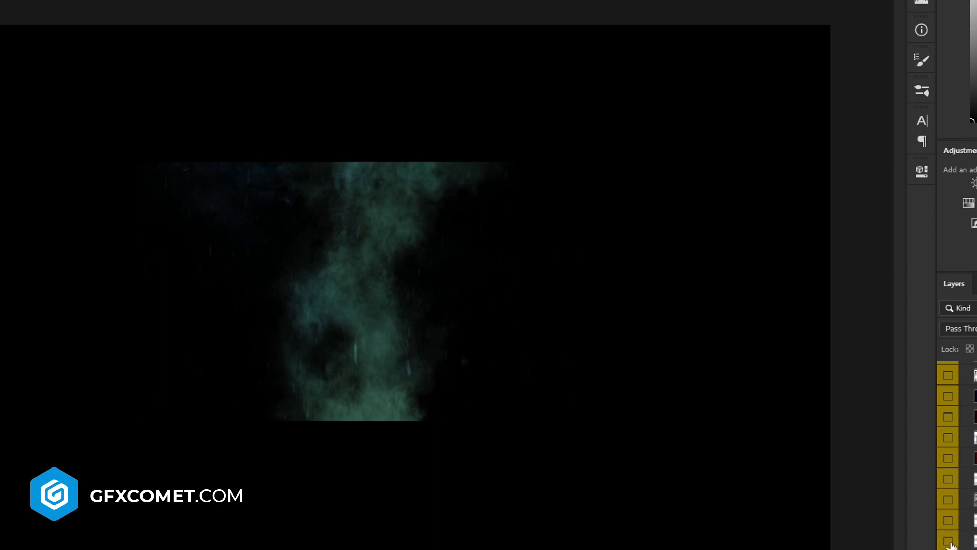
left_click(948, 521)
left_click(971, 521)
left_click_drag(363, 287, 8, 0)
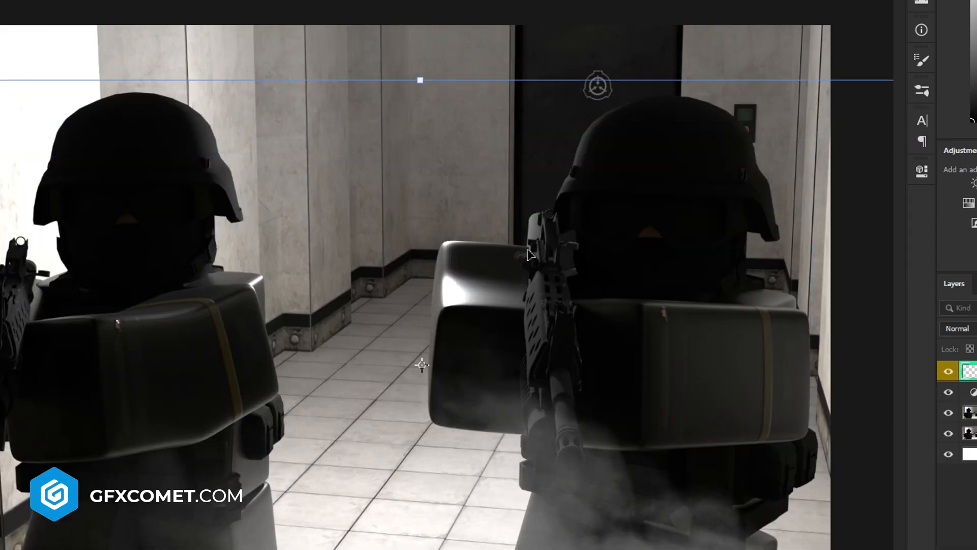
left_click_drag(422, 407, 772, 389)
left_click_drag(279, 464, 134, 460)
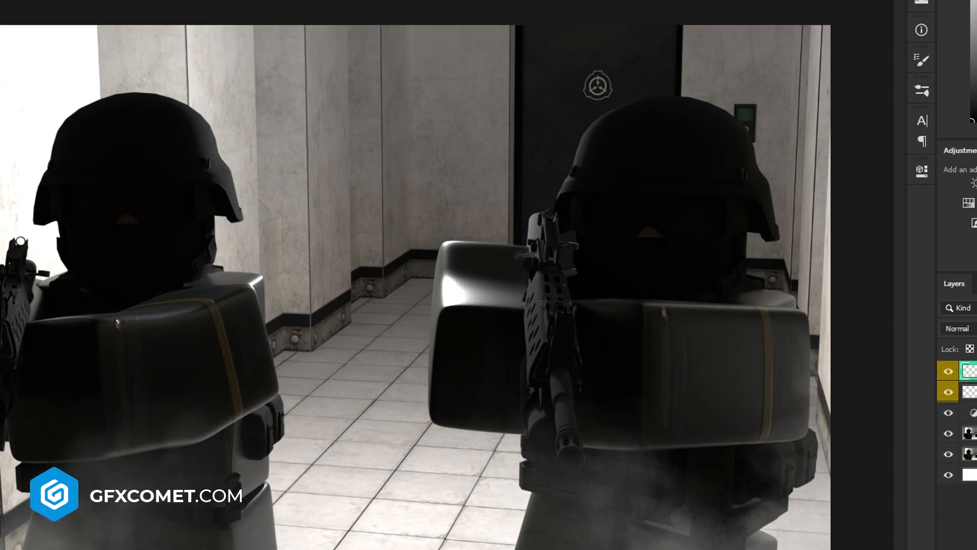
- Add a Color Lookup with 3Strip.look and a second one with Bleach Bypass.look, reducing the second one's opacity
left_click(847, 213)
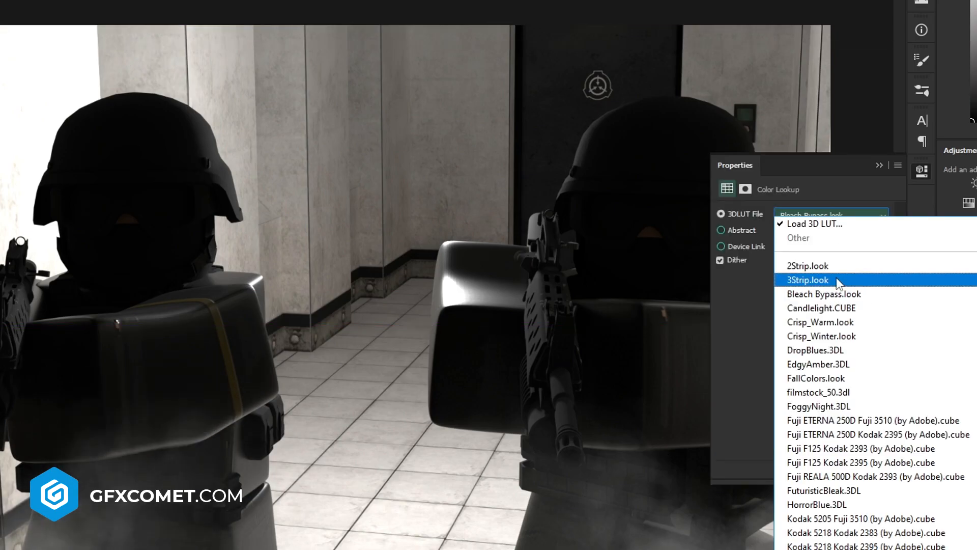
left_click(845, 275)
key("Down")
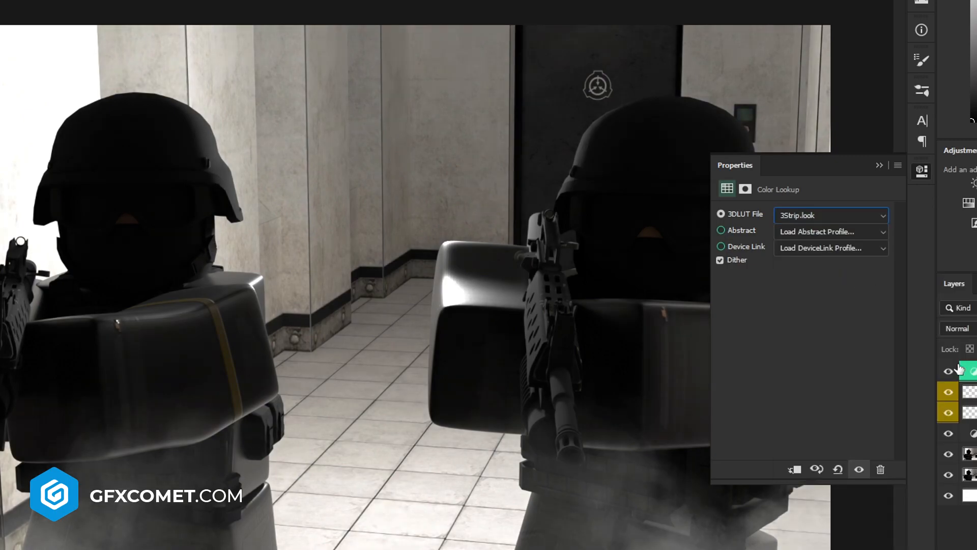
key("ctrl+j")
left_click(850, 214)
left_click(852, 301)
key("Down")
key("Up")
left_click_drag(974, 328, 783, 338)
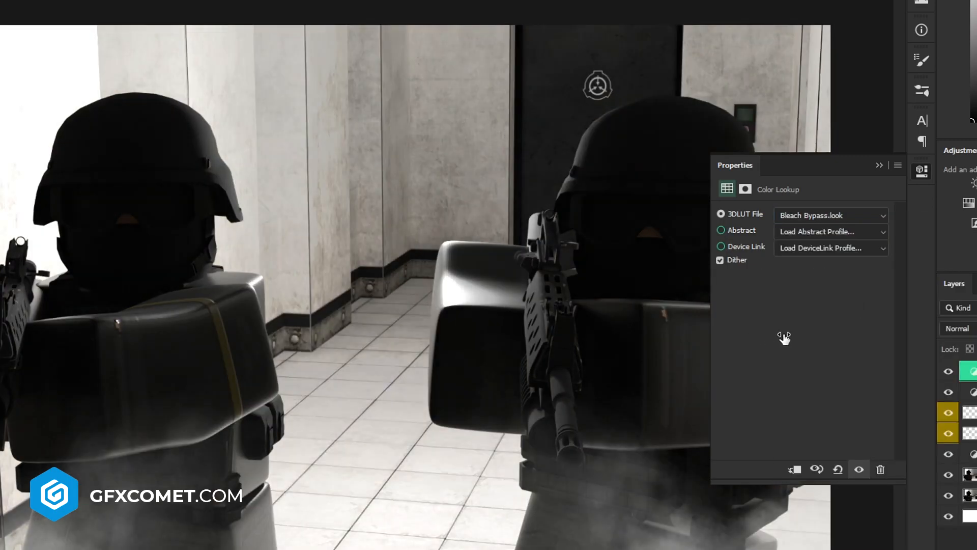
- Add another Color Lookup with FoggyNight.3DL, lower its opacity and set its blend mode to Soft Light
key("ctrl+j")
left_click(850, 214)
key("Down")
key("Down")
key("Down")
key("Down")
key("Down")
key("Down")
key("Down")
key("Down")
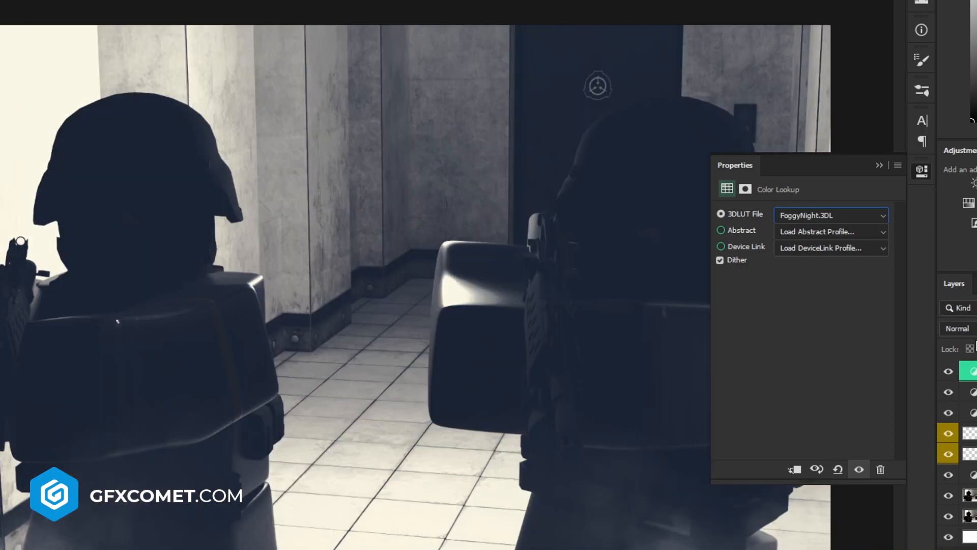
left_click(957, 329)
left_click(957, 393)
left_click_drag(975, 329, 689, 319)
left_click(961, 328)
left_click(957, 459)
left_click(860, 130)
- Duplicate the FoggyNight.3DL lookup layer and assign a different 3DLUT file to the copy
left_click(974, 371)
key("ctrl+j")
left_click(921, 171)
left_click(840, 216)
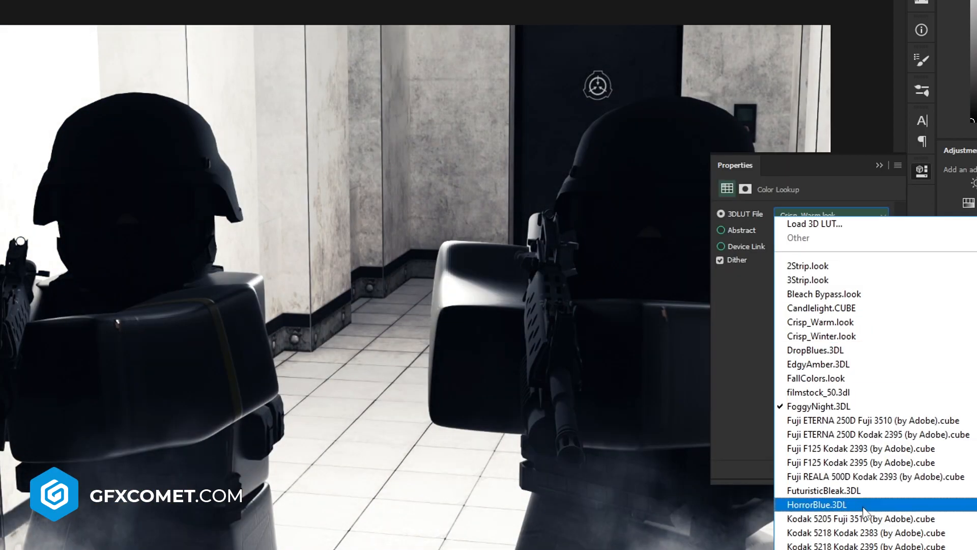
left_click(839, 549)
left_click(879, 165)
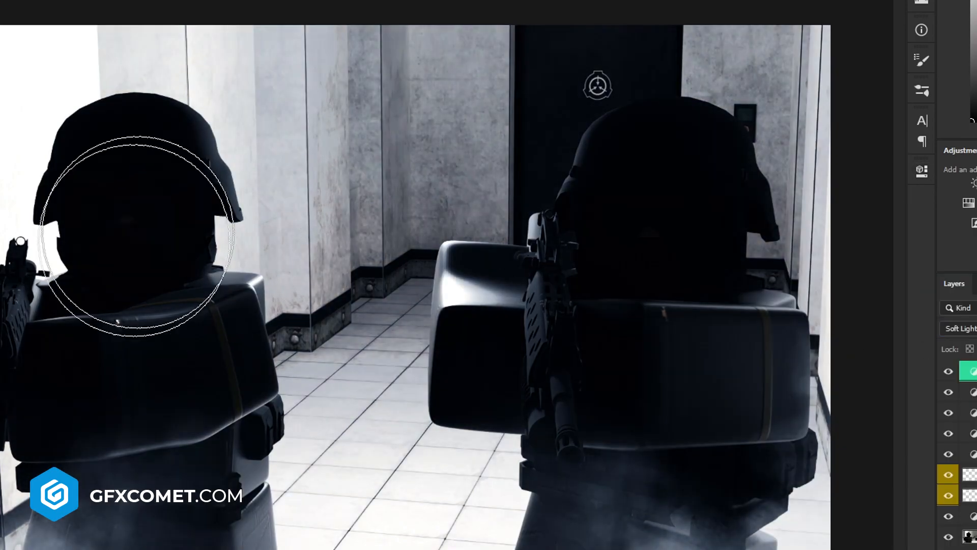
- Brush over the right-hand soldier, then duplicate the lookup layer in Normal mode with reduced opacity
mouse_move(648, 332)
left_mouse_down()
mouse_move(691, 454)
mouse_move(659, 102)
left_mouse_up()
key("ctrl+j")
left_click(959, 329)
left_click(957, 281)
left_click_drag(975, 329, 608, 325)
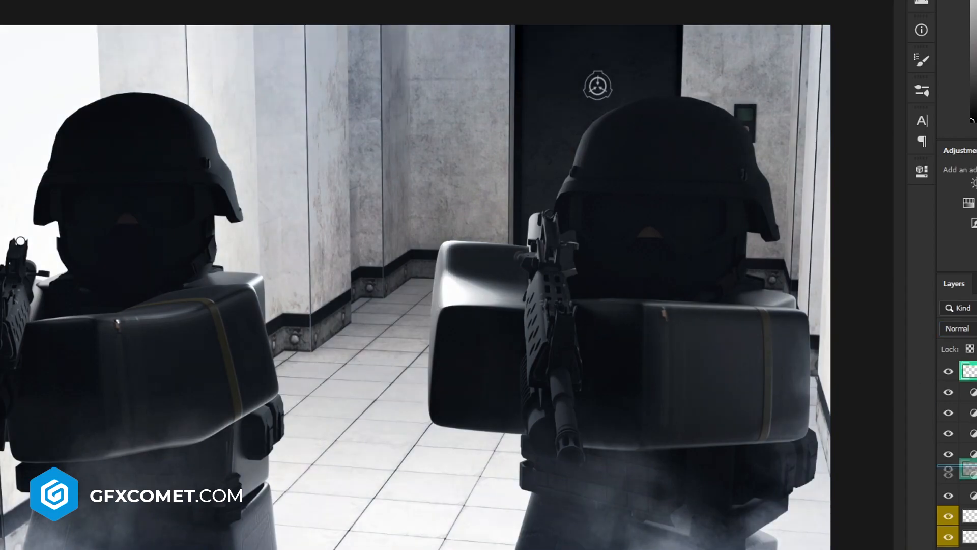
- Paint soft light over both soldiers on a new layer and set it to Overlay
mouse_move(674, 194)
left_mouse_down()
mouse_move(689, 144)
mouse_move(632, 229)
mouse_move(631, 371)
mouse_move(713, 356)
left_mouse_up()
mouse_move(100, 215)
left_mouse_down()
mouse_move(114, 109)
mouse_move(152, 330)
mouse_move(268, 468)
mouse_move(279, 509)
left_mouse_up()
left_click(957, 328)
left_click(970, 449)
- Paint more soft light over the left soldier, set that layer to Overlay and bring it to the top of the stack
left_click(957, 328)
left_click(954, 280)
mouse_move(192, 178)
left_mouse_down()
mouse_move(130, 283)
mouse_move(306, 392)
left_mouse_up()
left_click(957, 328)
left_click(967, 448)
key("ctrl+]")
key("ctrl+]")
key("ctrl+]")
key("ctrl+]")
key("ctrl+]")
key("ctrl+]")
key("ctrl+]")
key("ctrl+]")
key("ctrl+]")
key("ctrl+]")
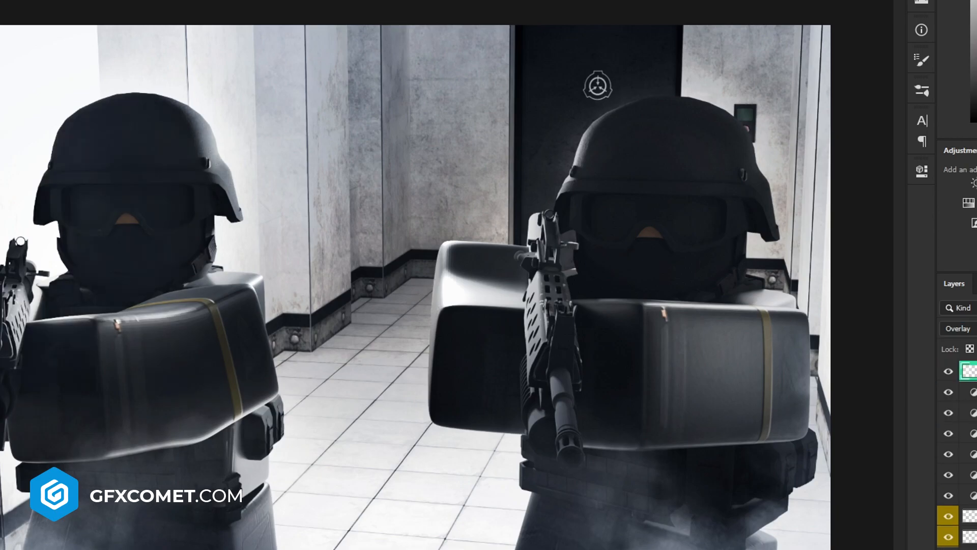
- Paint alternating white highlights and black shadows over both soldiers' helmets, arms and lower bodies on a new layer
left_click_drag(171, 118, 162, 174)
key("x")
mouse_move(67, 195)
left_mouse_down()
mouse_move(175, 189)
mouse_move(154, 173)
left_mouse_up()
left_click_drag(146, 451, 82, 496)
key("]")
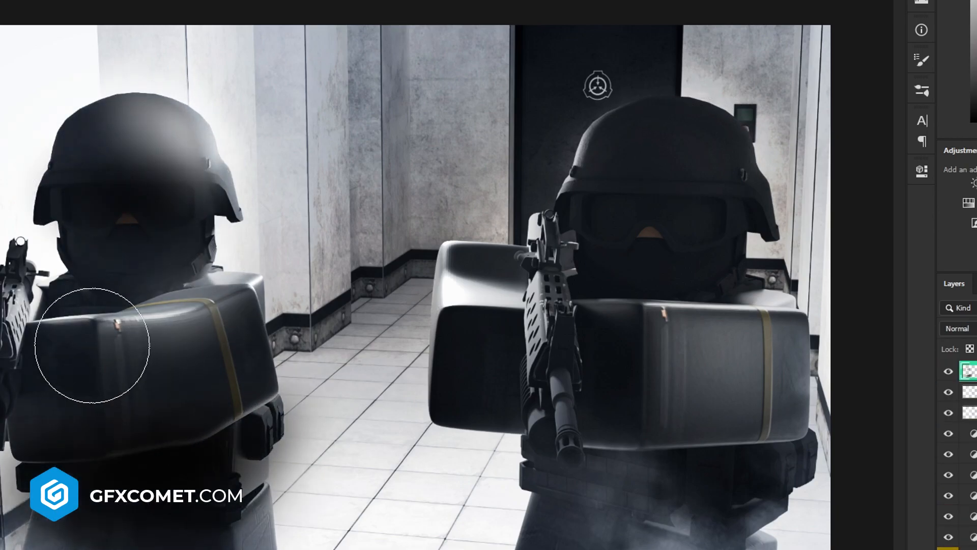
key("x")
left_click_drag(93, 344, 153, 338)
key("x")
left_click_drag(48, 419, 209, 331)
key("x")
left_click_drag(657, 138, 600, 270)
left_click_drag(539, 402, 562, 229)
key("x")
mouse_move(697, 458)
left_mouse_down()
mouse_move(579, 545)
mouse_move(774, 295)
left_mouse_up()
- Set the painted light-and-shadow layer to Overlay and duplicate it at 50% opacity
left_click(958, 328)
left_click(962, 524)
key("ctrl+j")
key("5")
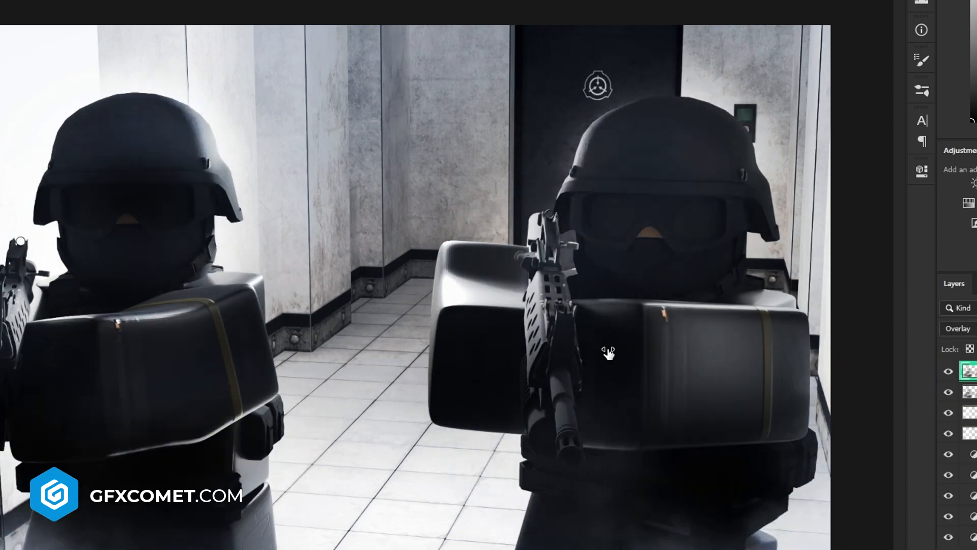
- Select both soldiers, including their helmets, arms and rifles, along their outlines
scroll(966, 453, "down", 5)
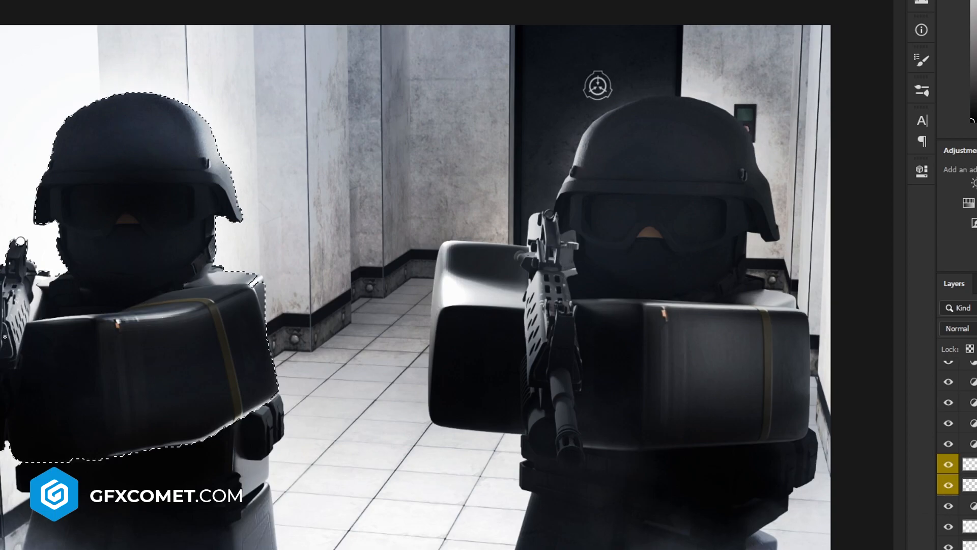
left_click_drag(642, 491, 657, 365)
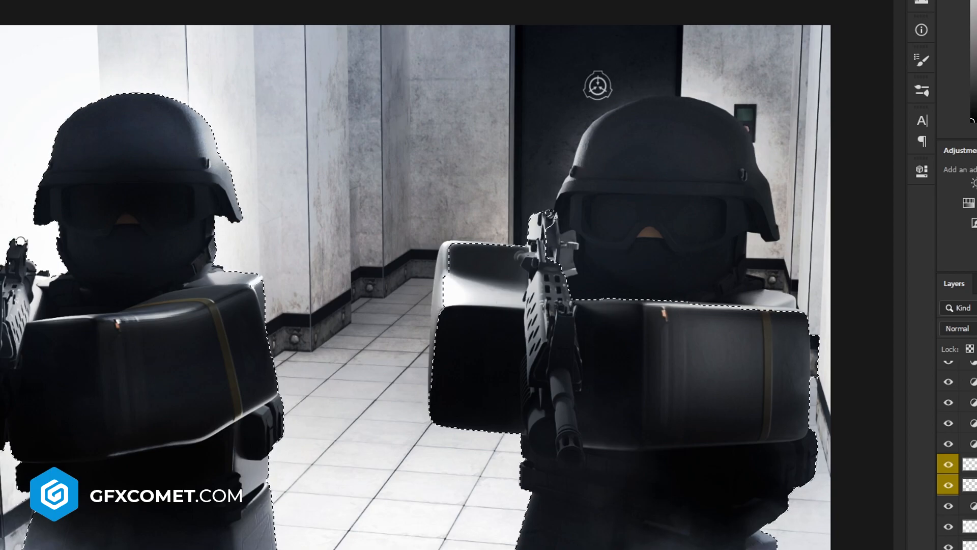
left_click_drag(550, 211, 656, 204)
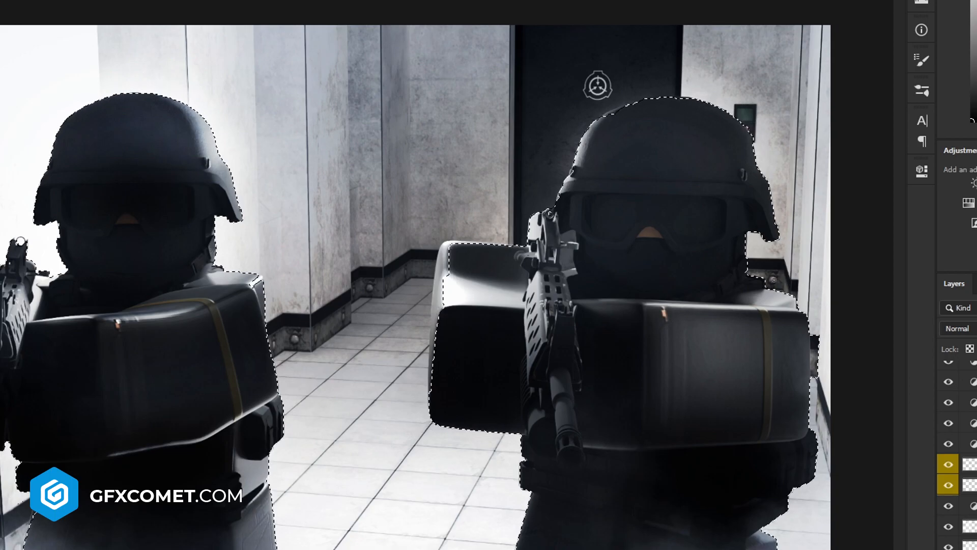
left_click_drag(443, 265, 440, 306)
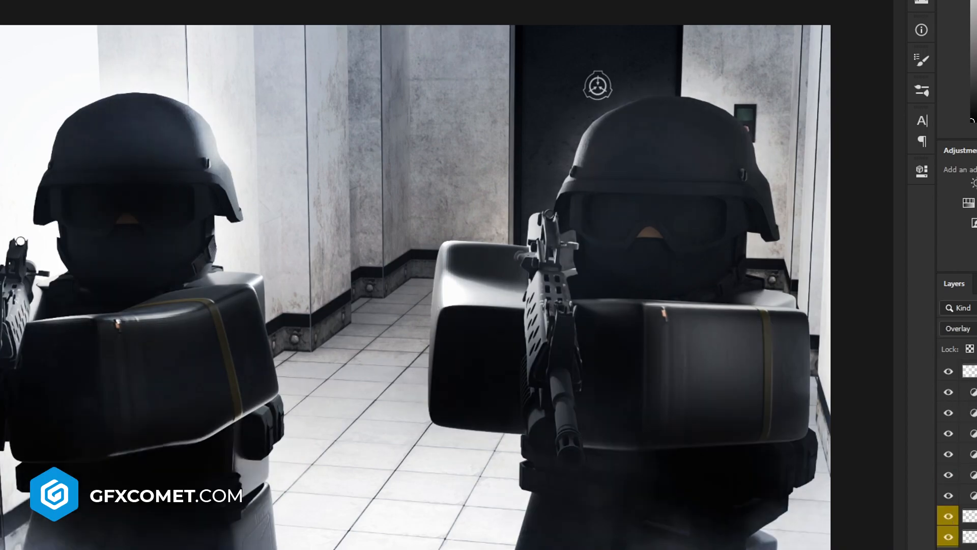
- Paint soft white haze over the corridor walls and door behind the soldiers
scroll(956, 454, "down", 4)
mouse_move(613, 216)
left_mouse_down()
mouse_move(687, 243)
mouse_move(776, 255)
left_mouse_up()
left_click_drag(164, 300, 415, 312)
mouse_move(789, 108)
left_mouse_down()
mouse_move(748, 234)
mouse_move(292, 326)
mouse_move(369, 81)
left_mouse_up()
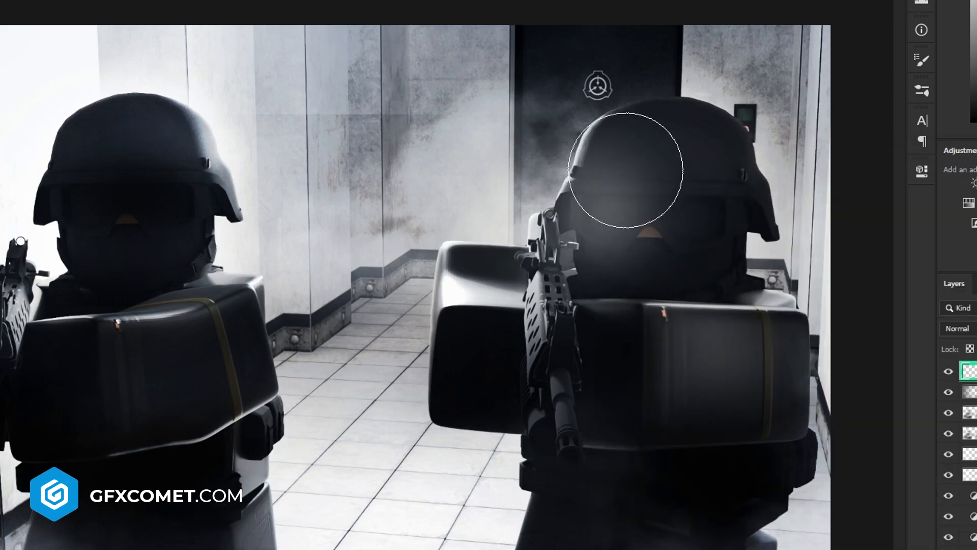
- Paint soft white light over both soldiers' heads and bodies and blend it with Overlay
mouse_move(626, 170)
left_mouse_down()
mouse_move(480, 360)
mouse_move(764, 316)
left_mouse_up()
mouse_move(130, 198)
left_mouse_down()
mouse_move(91, 148)
mouse_move(159, 186)
mouse_move(40, 325)
left_mouse_up()
left_click_drag(41, 326, 163, 432)
left_click(958, 328)
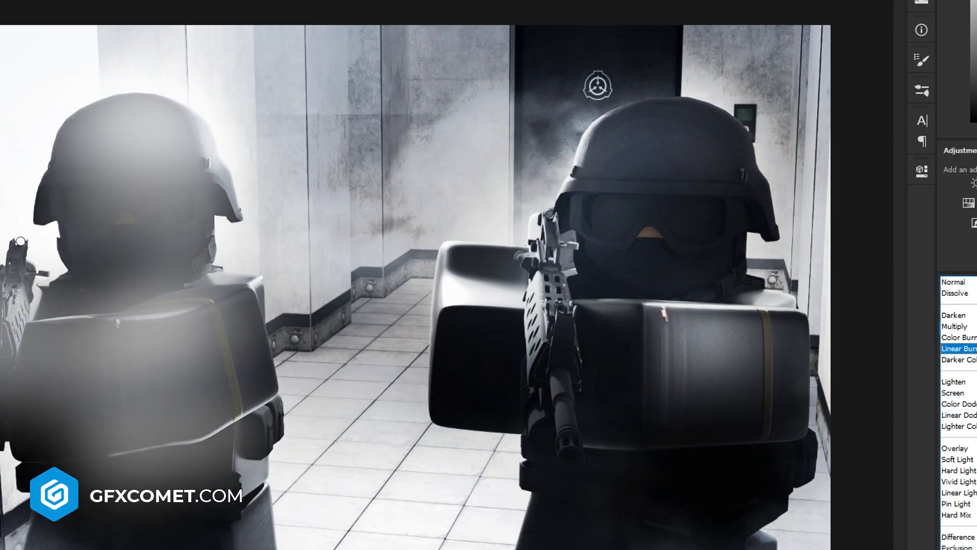
left_click(954, 449)
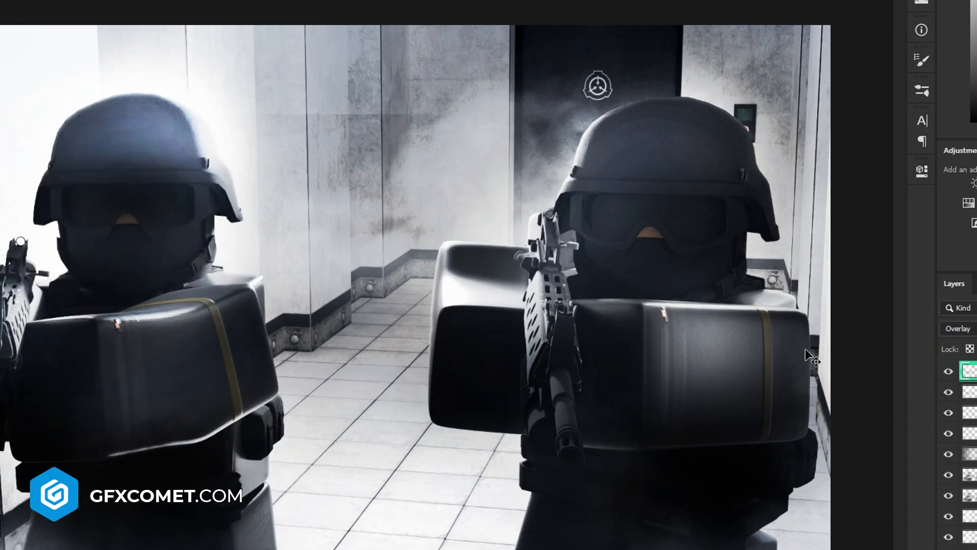
- Add a Satin effect to the soldiers' layer alongside Bevel & Emboss and Inner Shadow, leaving Inner Glow off
double_click(971, 547)
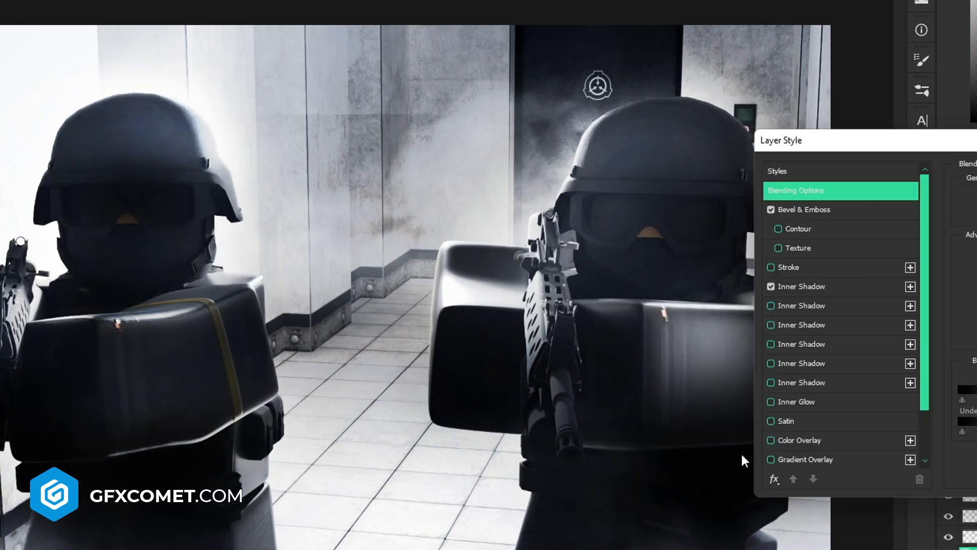
left_click(786, 421)
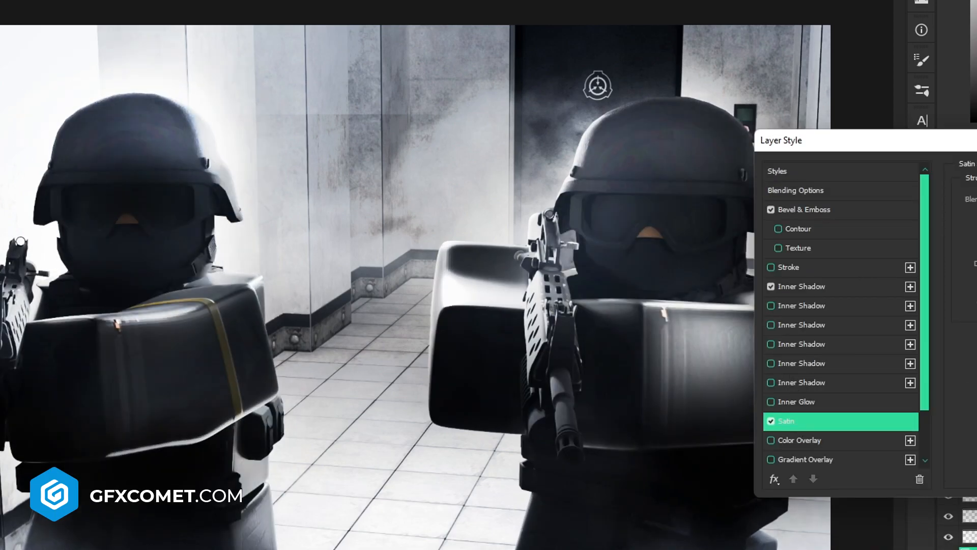
left_click(814, 401)
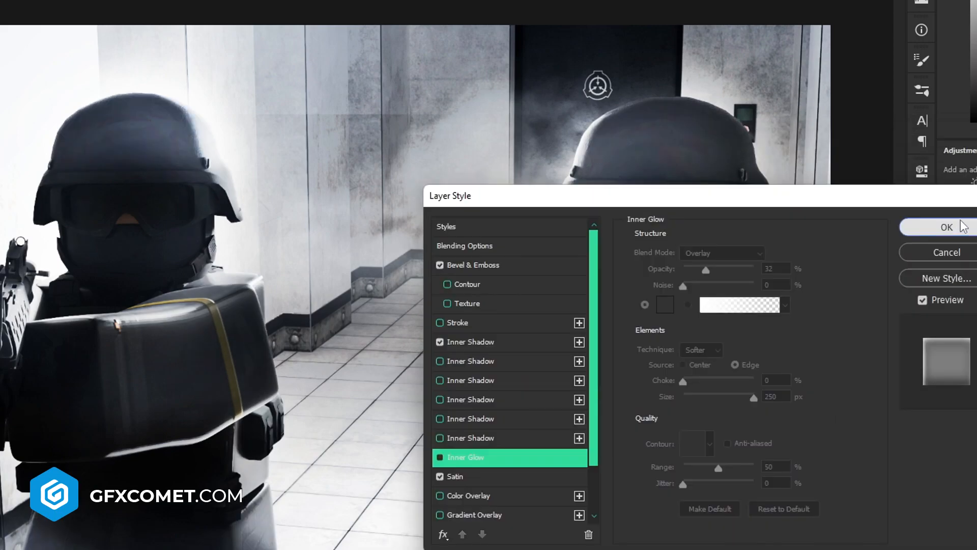
left_click(939, 224)
- Add further Color Lookup adjustments above the artwork, trying several 3DLUT files and using filmstock_50.3dl for the topmost
left_click(968, 202)
left_click(831, 215)
left_click(851, 267)
key("Down")
key("Down")
key("Down")
key("Down")
key("Down")
left_click(832, 215)
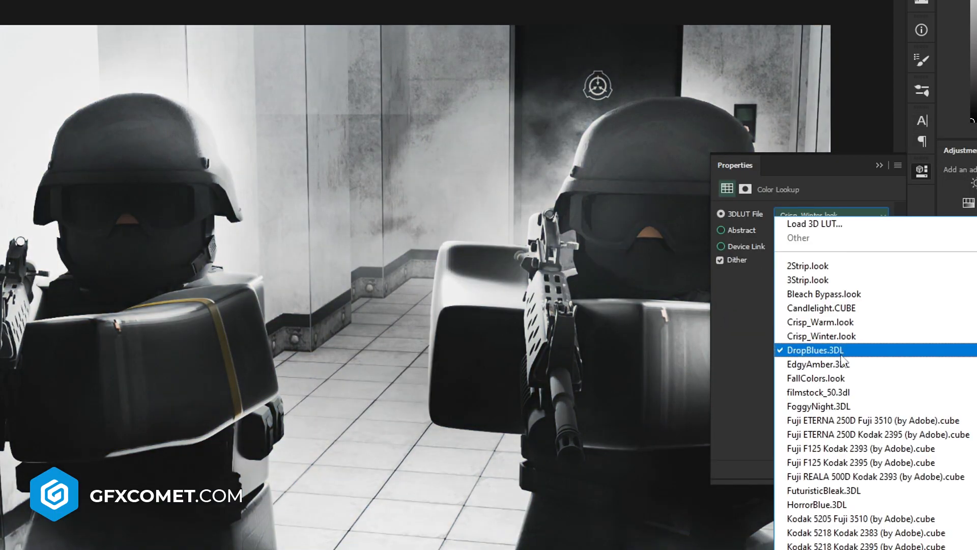
left_click(804, 322)
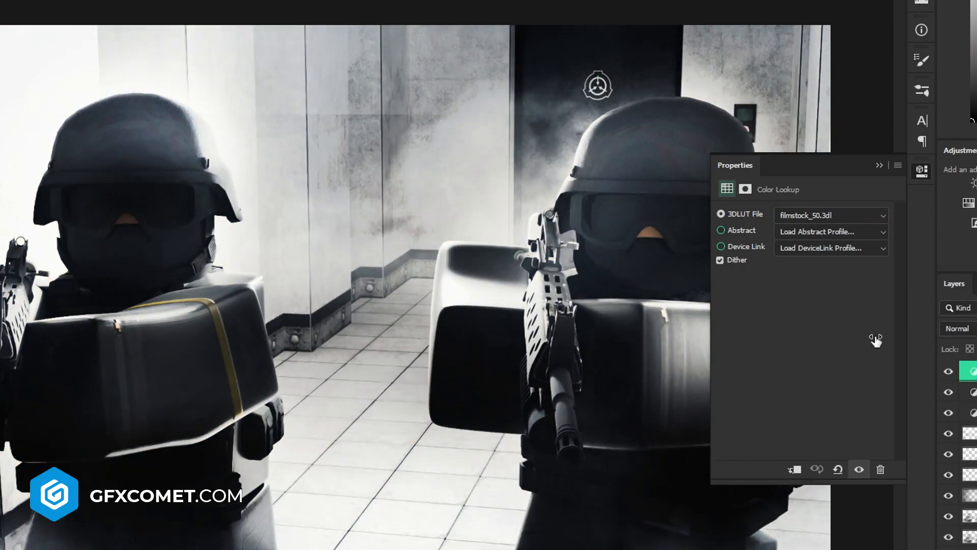
- Set the new topmost Color Lookup adjustment to NightFromDay.CUBE after trying other 3DLUT files, and blend it with Overlay
key("Down")
key("Down")
key("Down")
key("Down")
key("Down")
key("Down")
key("Down")
key("Down")
key("Down")
key("Down")
key("Down")
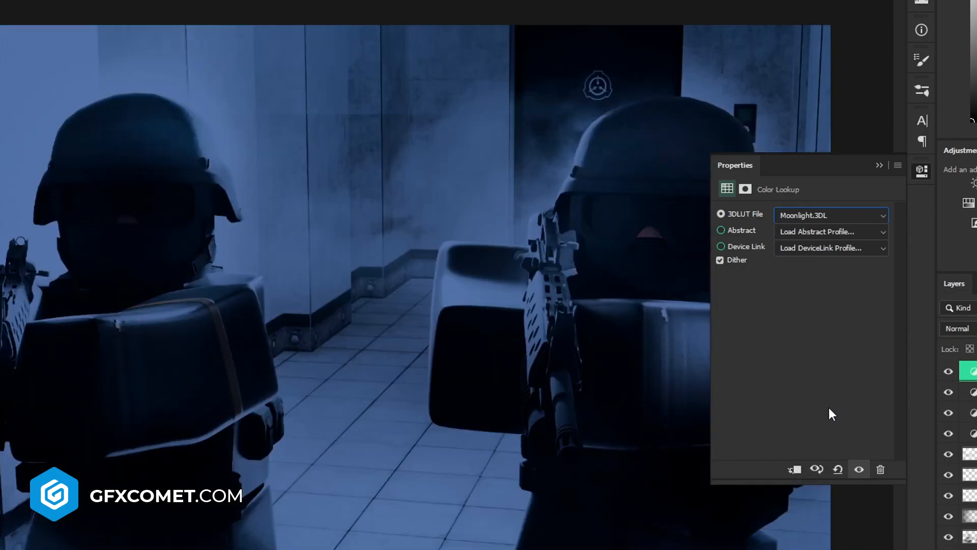
key("Down")
left_click(957, 328)
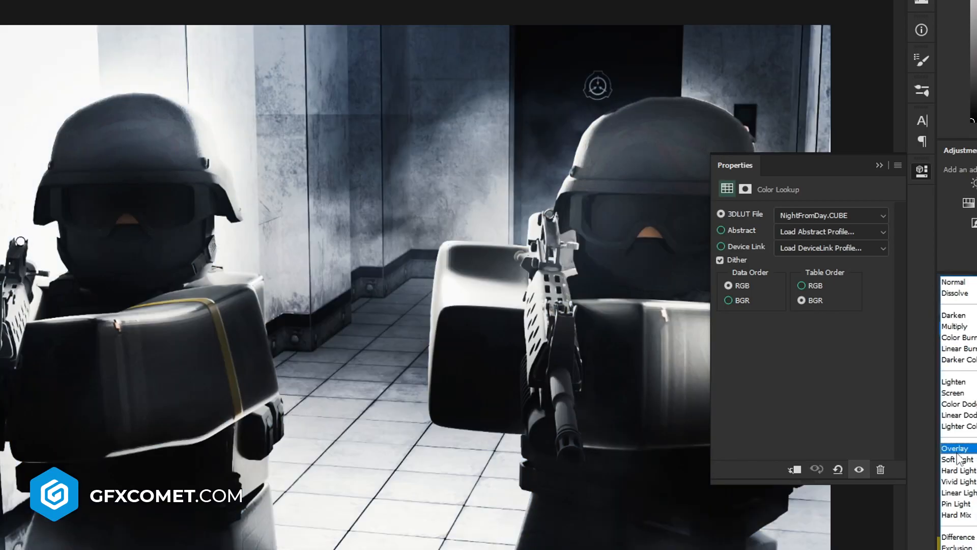
left_click(955, 448)
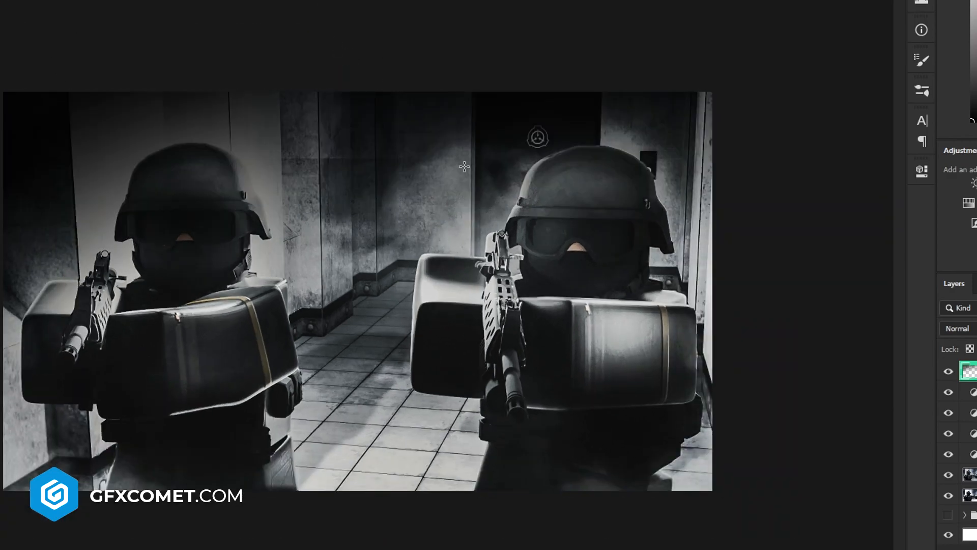
- Paint soft light over the left soldier, blend that layer with Overlay and lower its opacity
mouse_move(146, 277)
left_mouse_down()
mouse_move(216, 515)
mouse_move(143, 437)
mouse_move(741, 543)
mouse_move(536, 504)
mouse_move(284, 501)
left_mouse_up()
left_click(958, 329)
left_click(959, 449)
mouse_move(976, 336)
left_mouse_down()
mouse_move(784, 356)
mouse_move(805, 354)
left_mouse_up()
- Paint soft white highlights on both soldiers' helmets, bodies and rifles on a new layer, blended with Overlay at reduced opacity
left_click(177, 166)
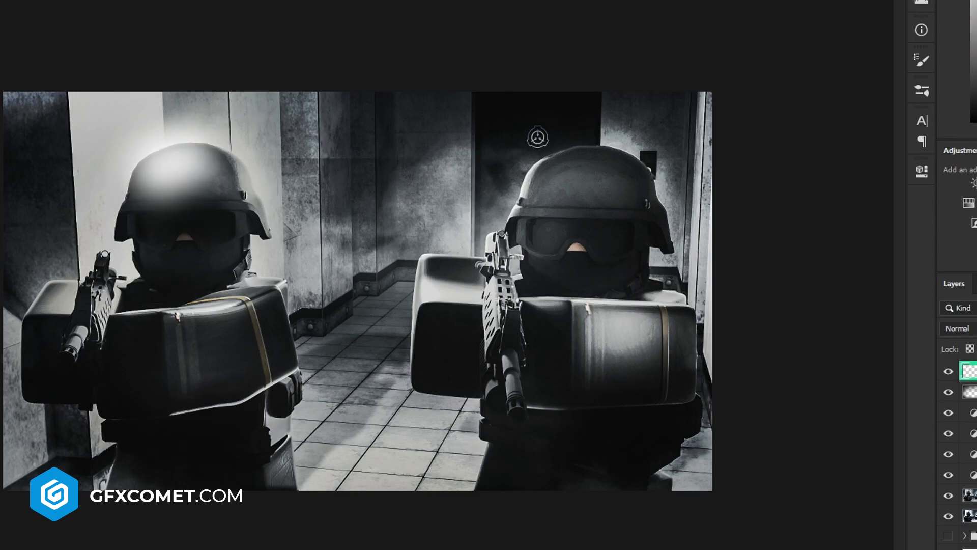
left_click_drag(153, 170, 224, 176)
left_click_drag(498, 285, 501, 351)
left_click(593, 232)
left_click(603, 182)
left_click_drag(173, 317, 50, 364)
left_click(161, 426)
left_click(136, 441)
left_click(244, 435)
left_click(958, 328)
left_click(950, 444)
mouse_move(976, 330)
left_mouse_down()
mouse_move(855, 325)
mouse_move(866, 326)
left_mouse_up()
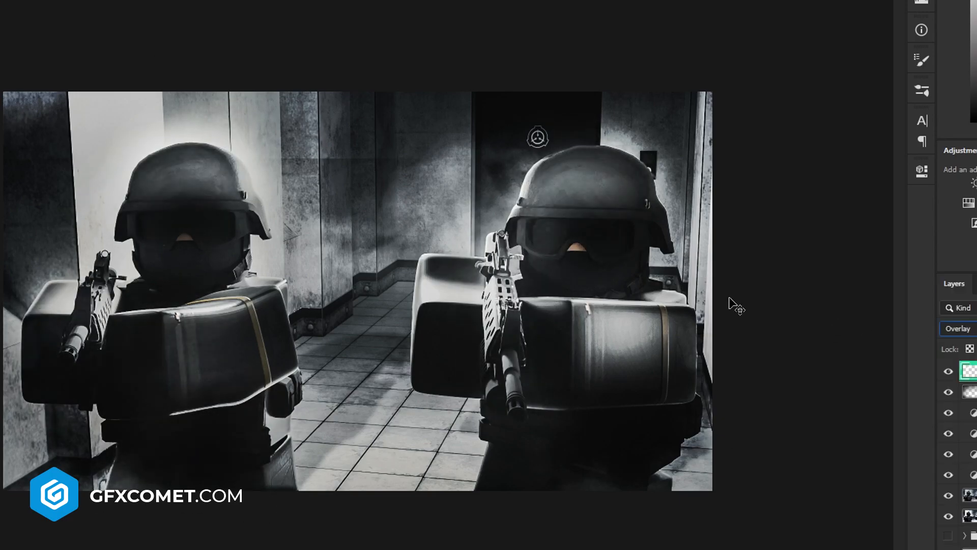
- Duplicate the merged artwork and apply Motion Blur at a 64° angle with a distance of 8 pixels
key("ctrl+j")
left_click(4, 1)
mouse_move(20, 52)
left_click(219, 137)
left_click_drag(854, 355, 804, 355)
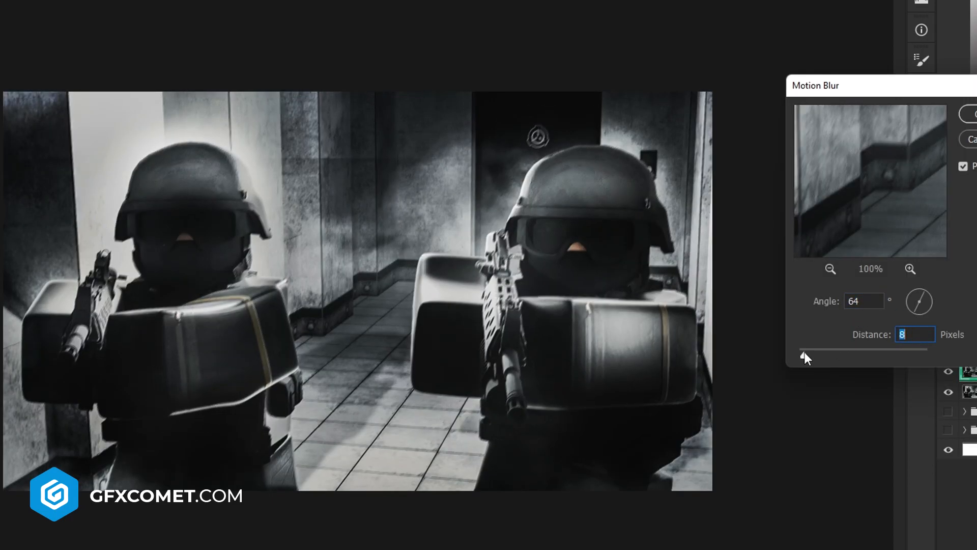
key("Return")
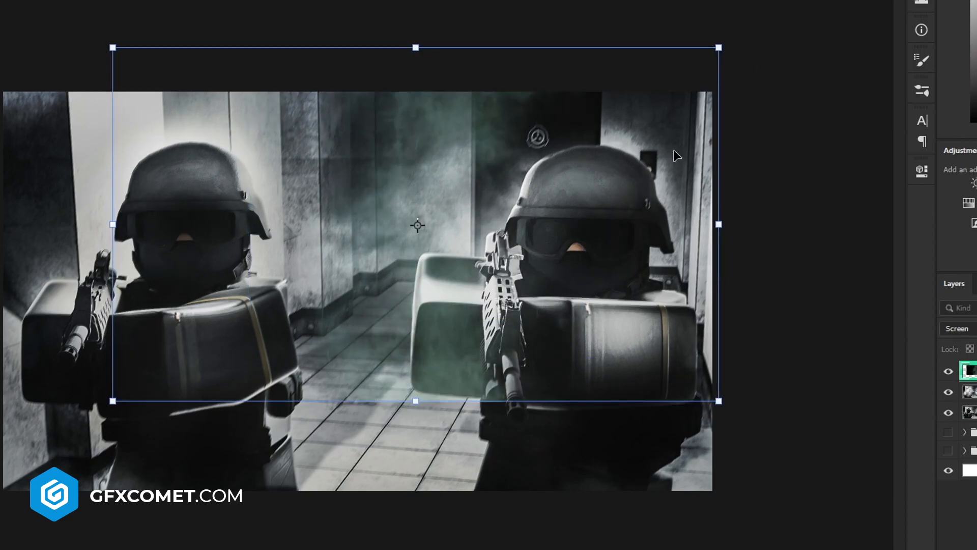
- Desaturate the Screen-blended green smoke to -100, reposition it around the right soldier and erase its unwanted parts
key("Return")
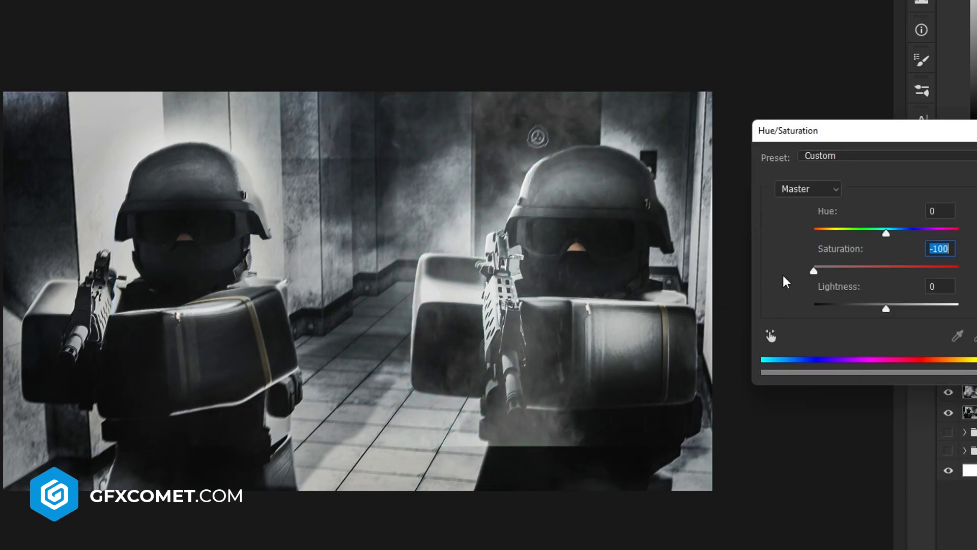
key("Return")
key("v")
left_click_drag(593, 206, 835, 161)
key("e")
left_click_drag(596, 372, 685, 119)
- Place more smoke over the left soldier and the corridor floor, and erase the excess
key("v")
mouse_move(580, 234)
left_mouse_down()
mouse_move(168, 356)
mouse_move(156, 384)
left_mouse_up()
mouse_move(199, 287)
left_mouse_down()
mouse_move(444, 340)
mouse_move(438, 349)
left_mouse_up()
key("e")
mouse_move(221, 463)
left_mouse_down()
mouse_move(258, 273)
mouse_move(451, 249)
left_mouse_up()
key("v")
- Bring another bluish smoke image from the smoke stock file into the artwork, blend it with Screen and transform it
left_click(921, 1)
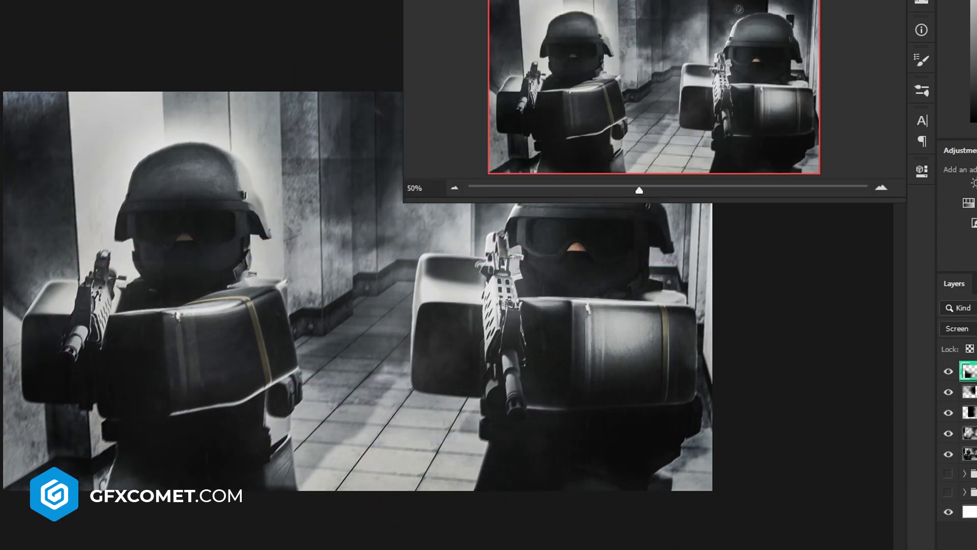
key("ctrl+Tab")
left_click(949, 465)
left_click(970, 463)
left_click_drag(429, 372, 513, 372)
left_click(957, 329)
left_click(958, 454)
key("ctrl+t")
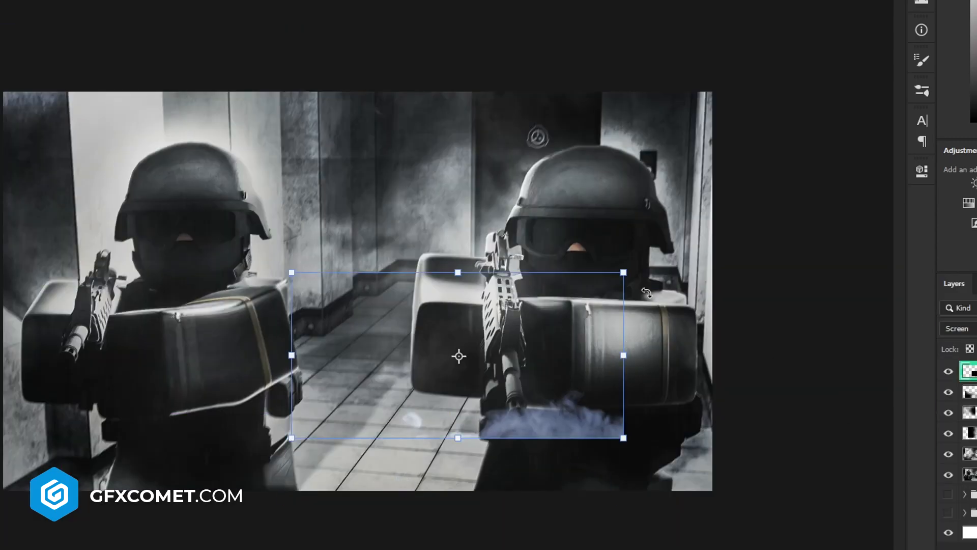
key("Return")
- Set the bluish smoke's saturation to -100 and spread it along the lower part of the artwork
key("ctrl+u")
type("-100")
key("Return")
left_click_drag(697, 407, 196, 468)
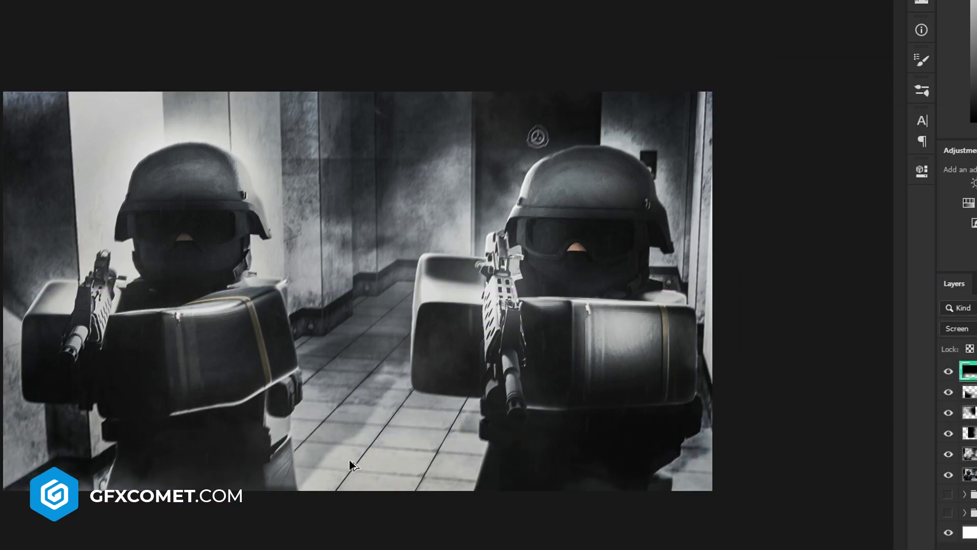
left_click_drag(349, 462, 758, 435)
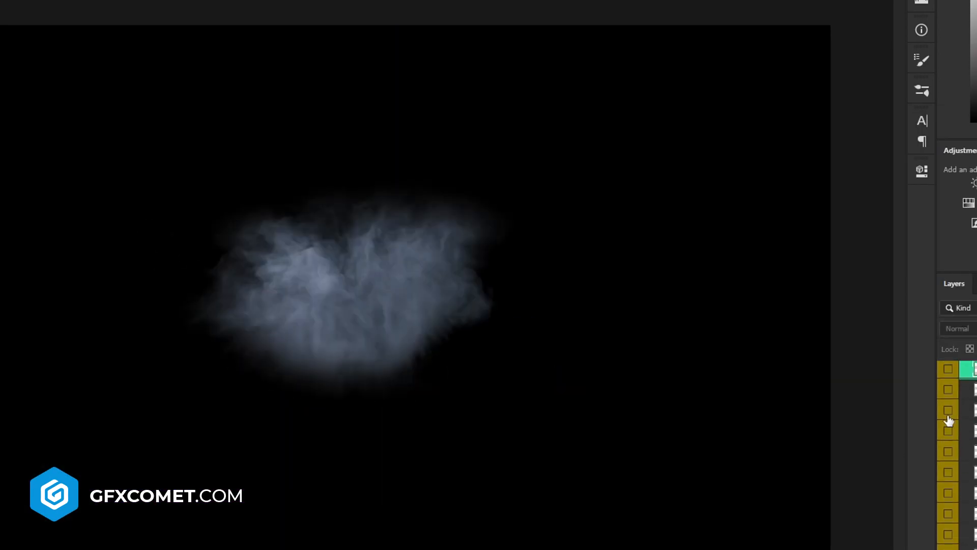
- Bring in the dark blue smoke image with flying particles, blend it with Screen and position it over the soldiers
left_click(948, 475)
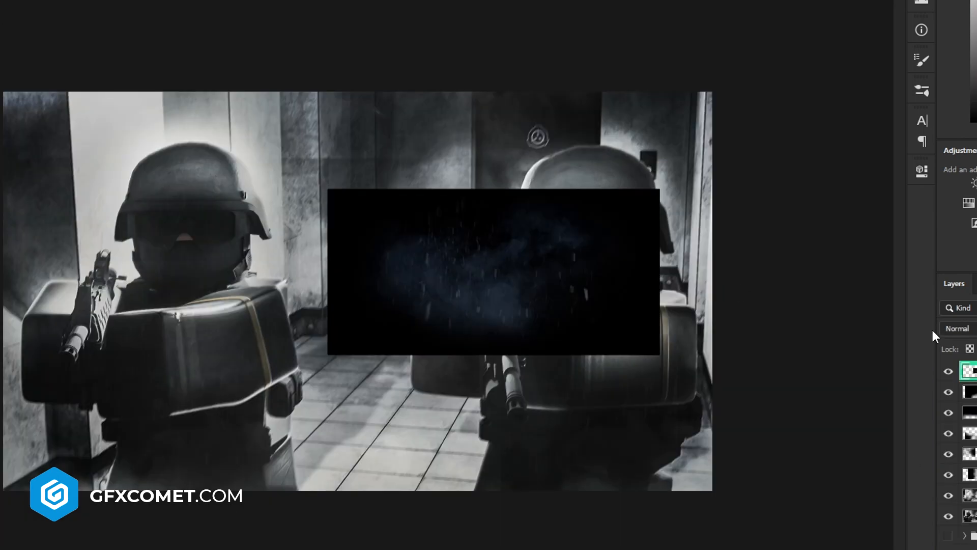
left_click(956, 328)
left_click_drag(661, 285, 715, 191)
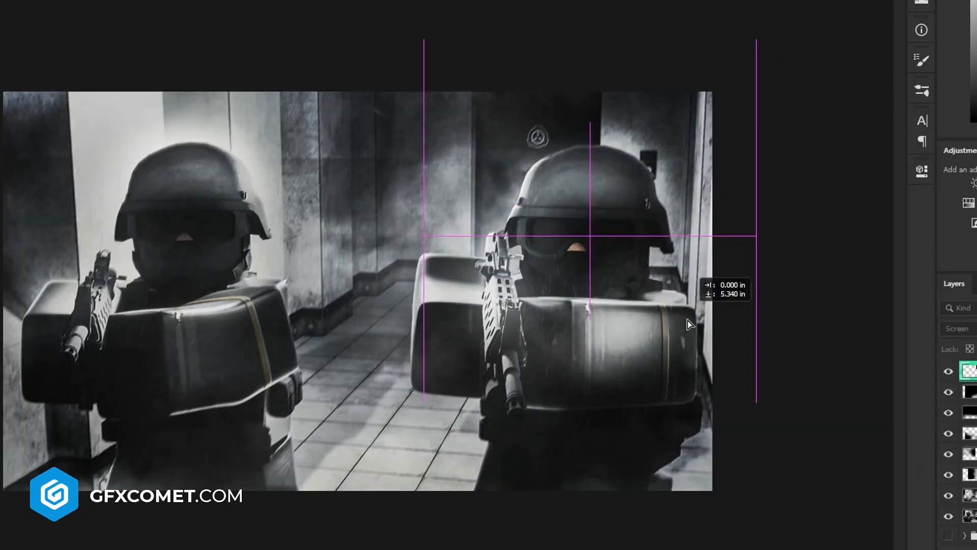
left_click_drag(707, 301, 697, 520)
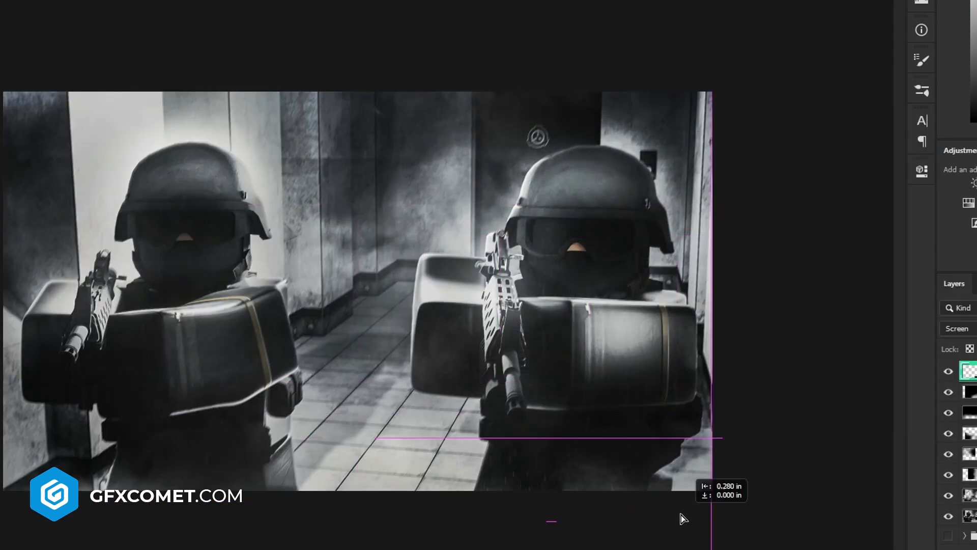
left_click_drag(782, 526, 205, 293)
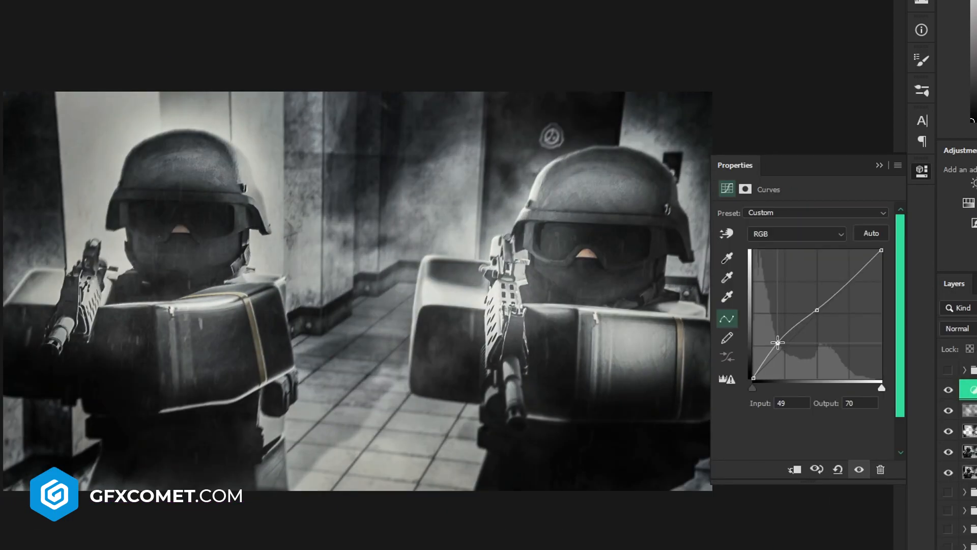
- Fine-tune the Curves adjustment with a highlight point at input 211 and output 213, and group and duplicate the finished layers
left_click_drag(777, 342, 779, 346)
mouse_move(859, 271)
left_mouse_down()
mouse_move(848, 262)
mouse_move(859, 271)
left_mouse_up()
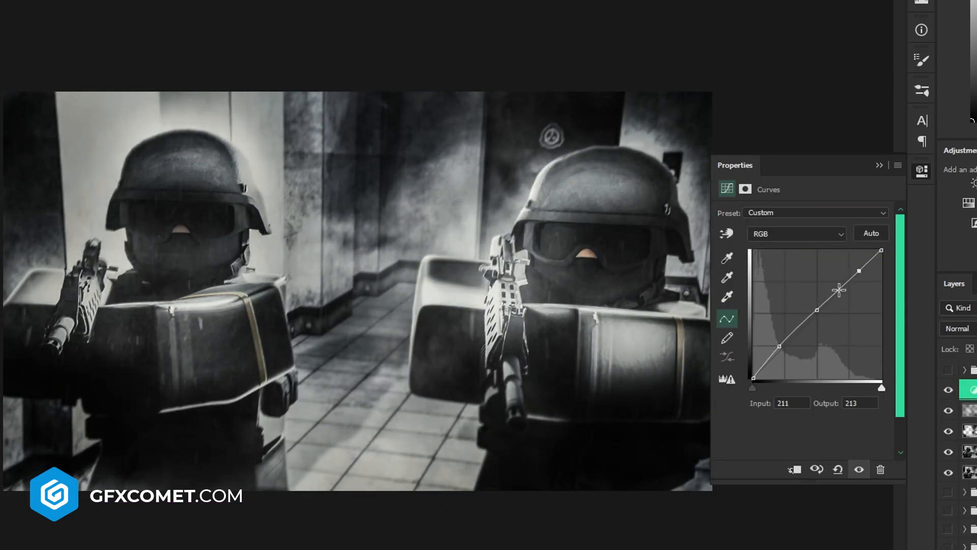
left_click(879, 166)
key("ctrl+g")
key("ctrl+j")
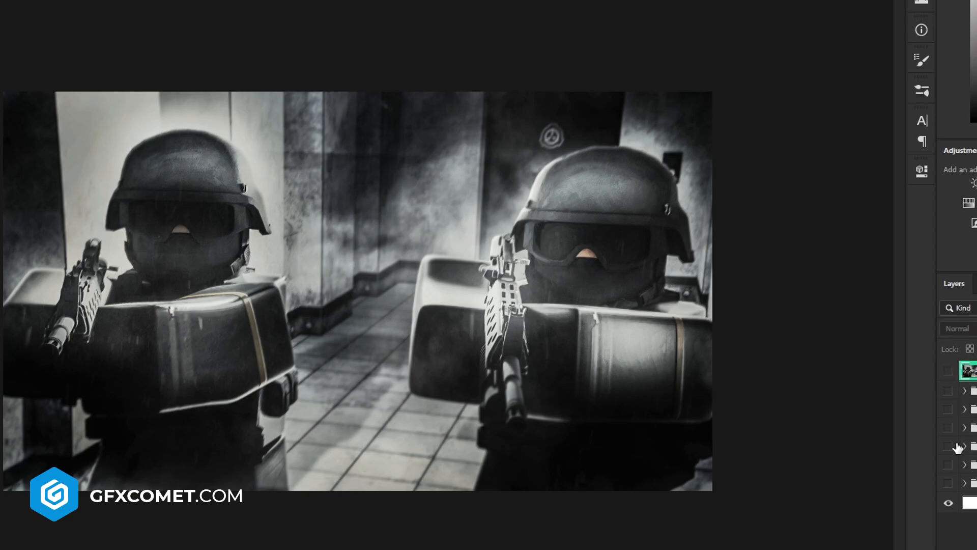
- Reveal the original layer group, hide its adjustments and set the unedited render beneath the finished artwork for comparison
left_click(948, 482)
left_click(964, 483)
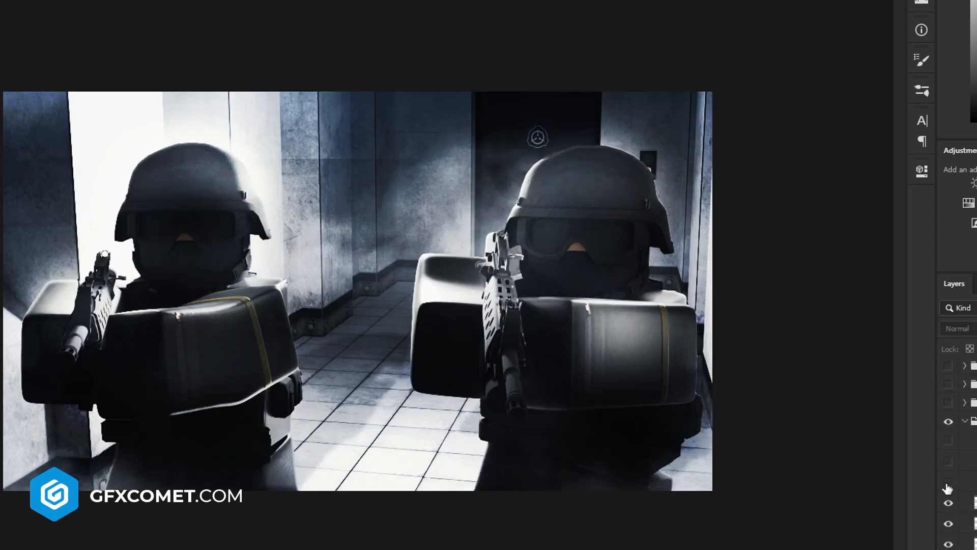
left_click(948, 488)
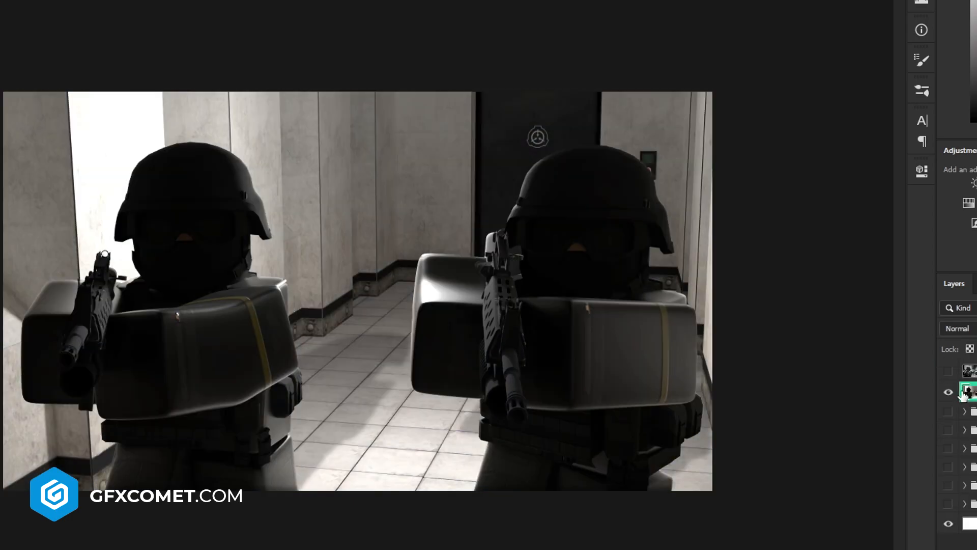
left_click(948, 392)
left_click(948, 392)
left_click(948, 371)
left_click(972, 371)
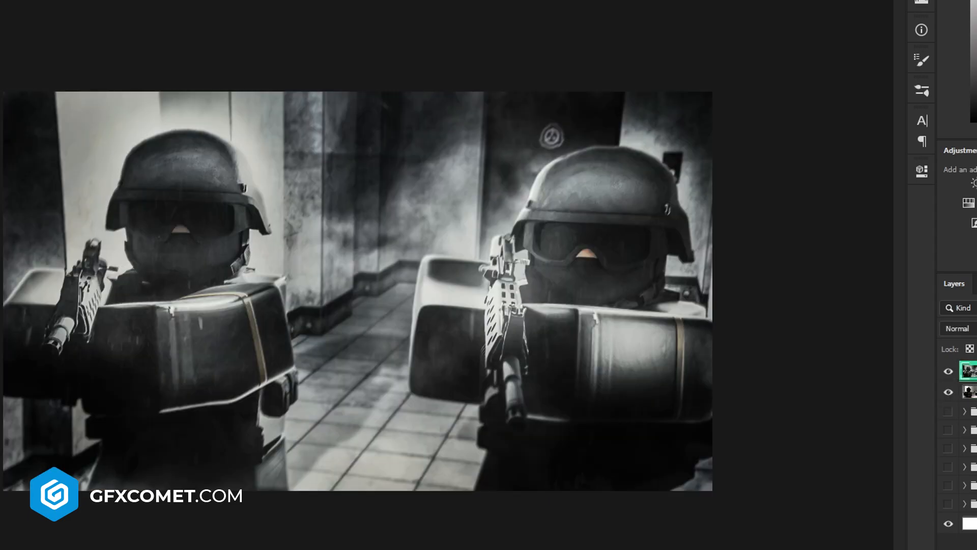
- Compare the finished artwork with the original two-soldier render by toggling the top layer's visibility
left_click(948, 371)
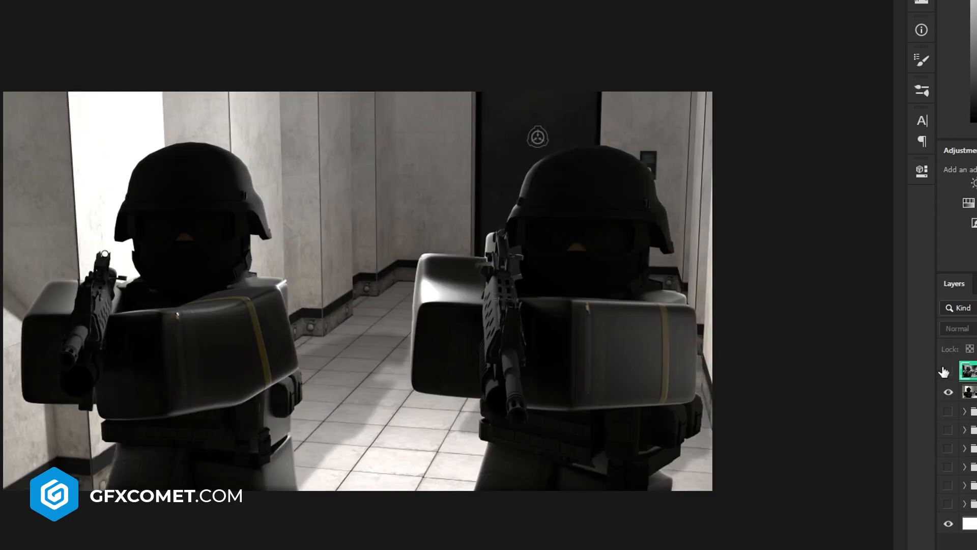
left_click(948, 371)
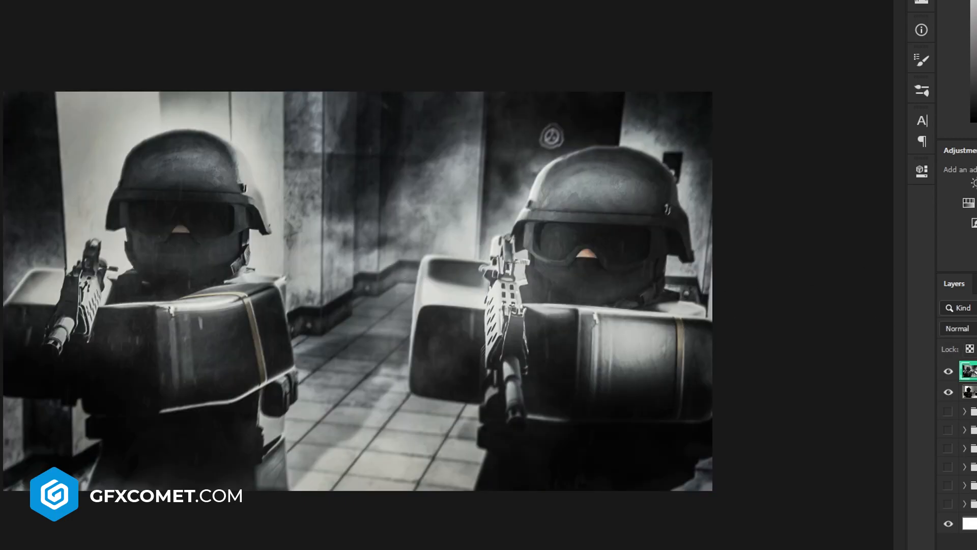
left_click(949, 371)
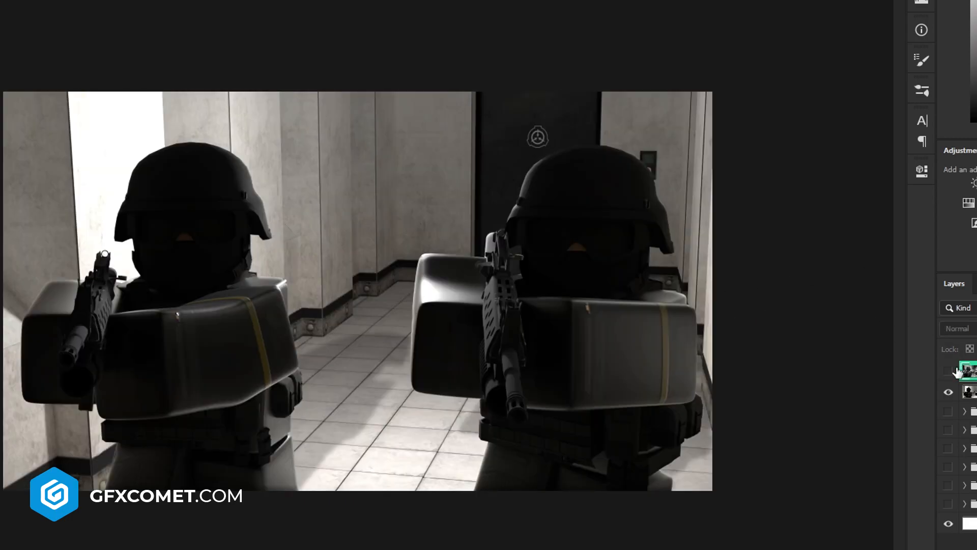
left_click(948, 371)
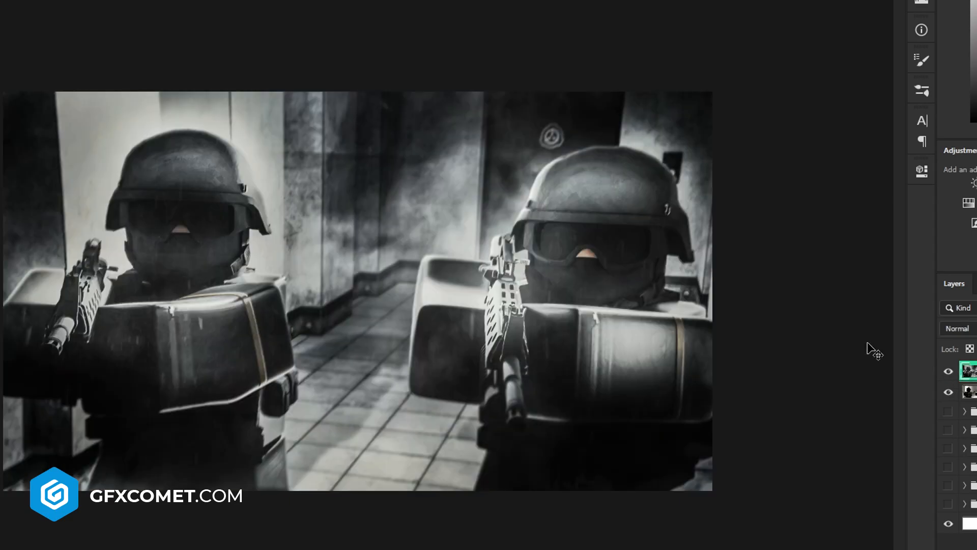
left_click(948, 372)
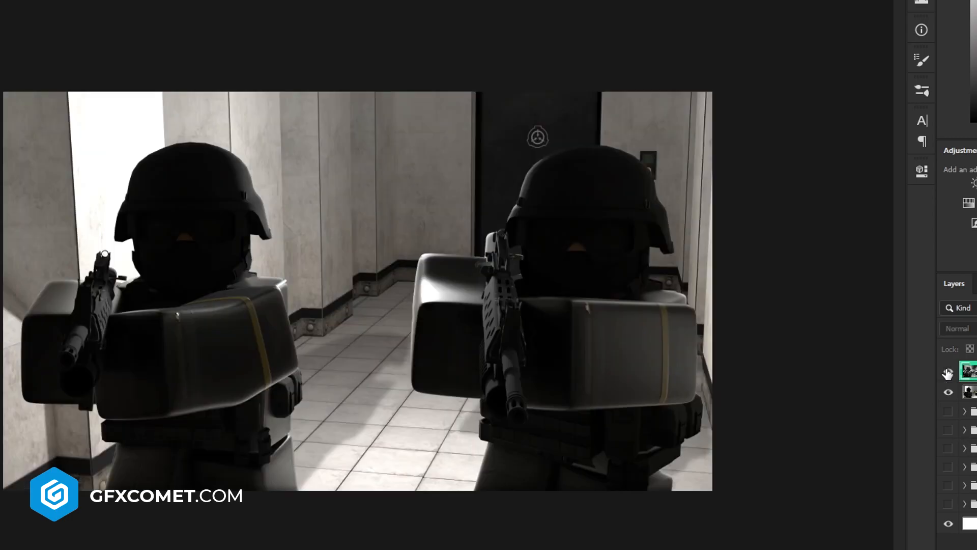
left_click(948, 372)
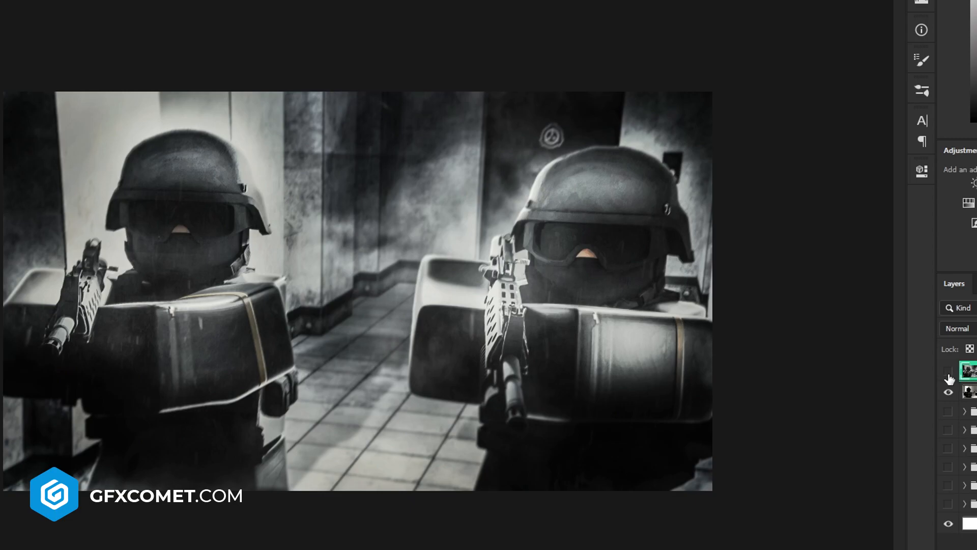
left_click(948, 372)
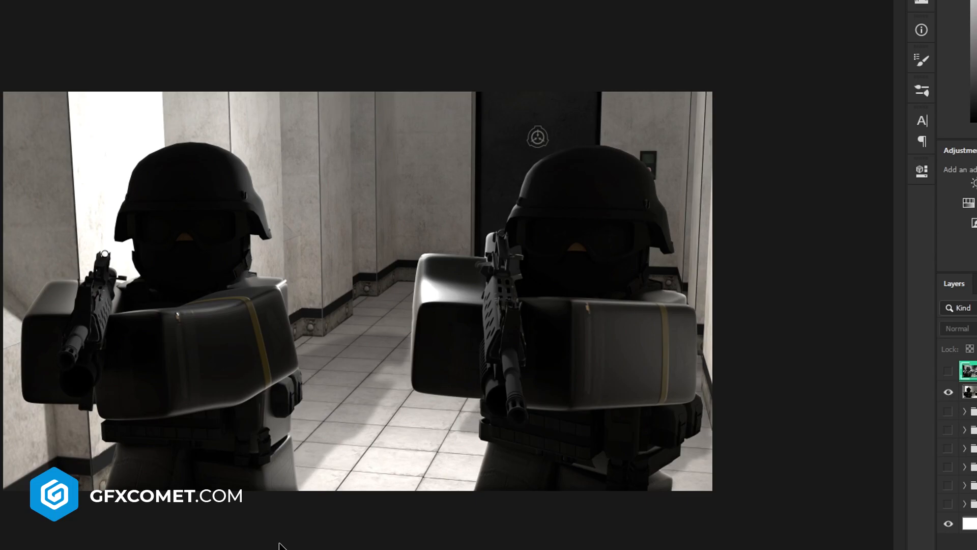
left_click(945, 372)
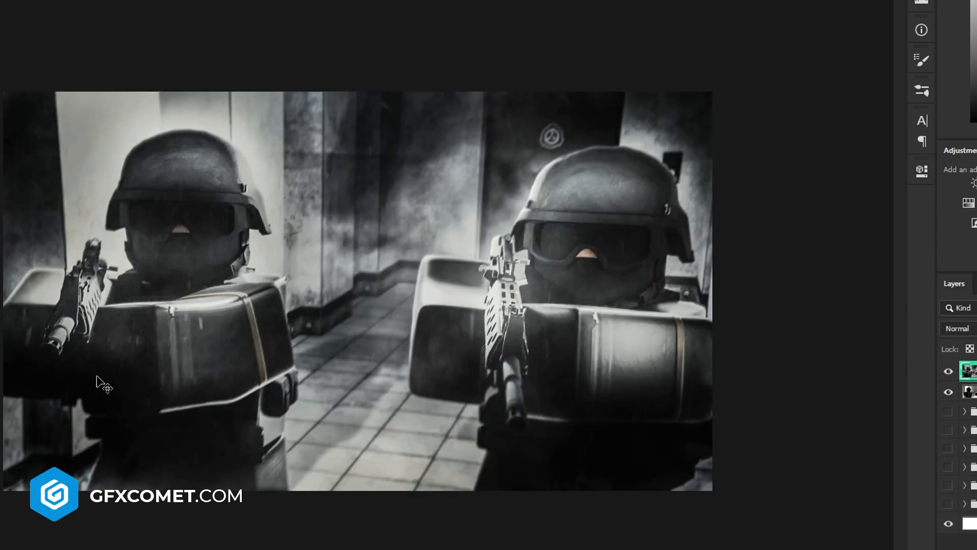